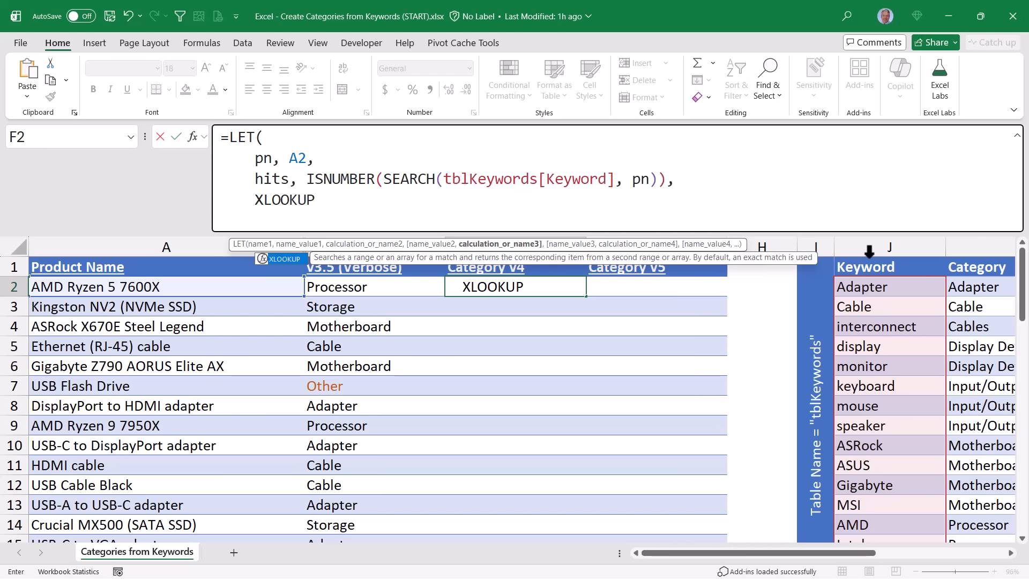
# Complete the LET formula in F2 with XLOOKUP(TRUE, hits, tblKeywords[Category], "Other") as its final calculation
pyautogui.write('(')
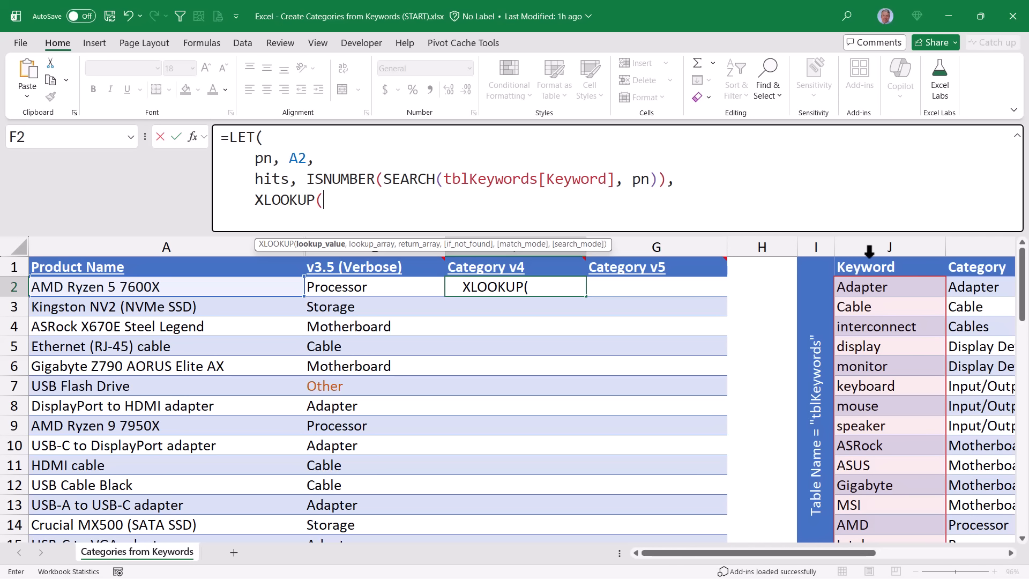
pyautogui.write('TRUE')
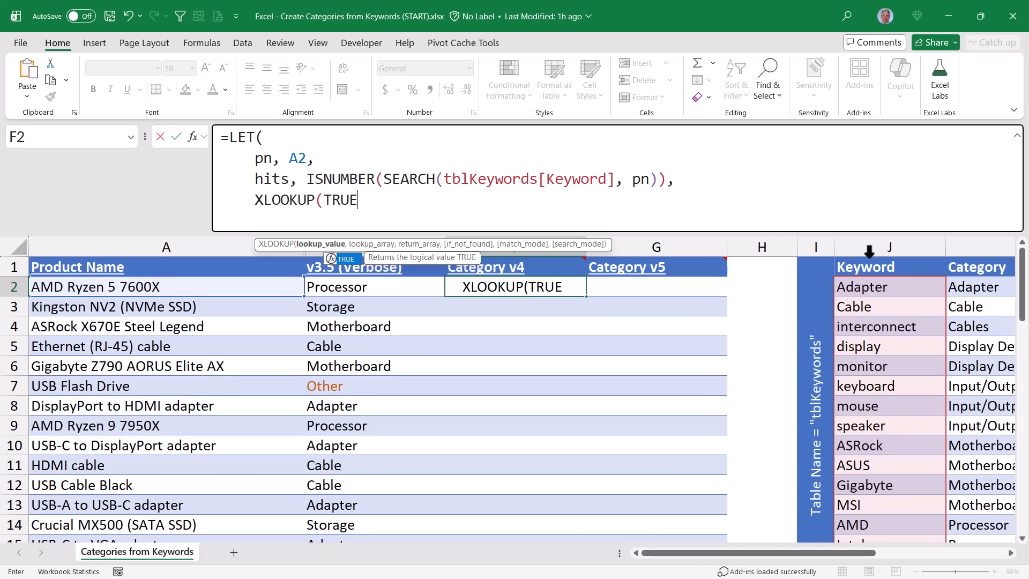
pyautogui.write(',')
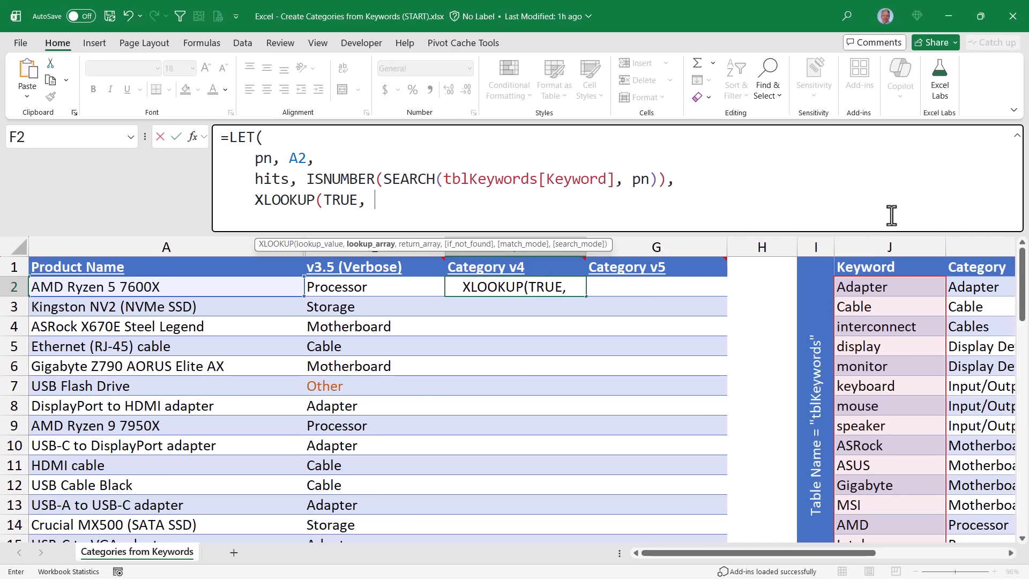
pyautogui.write(' hits,')
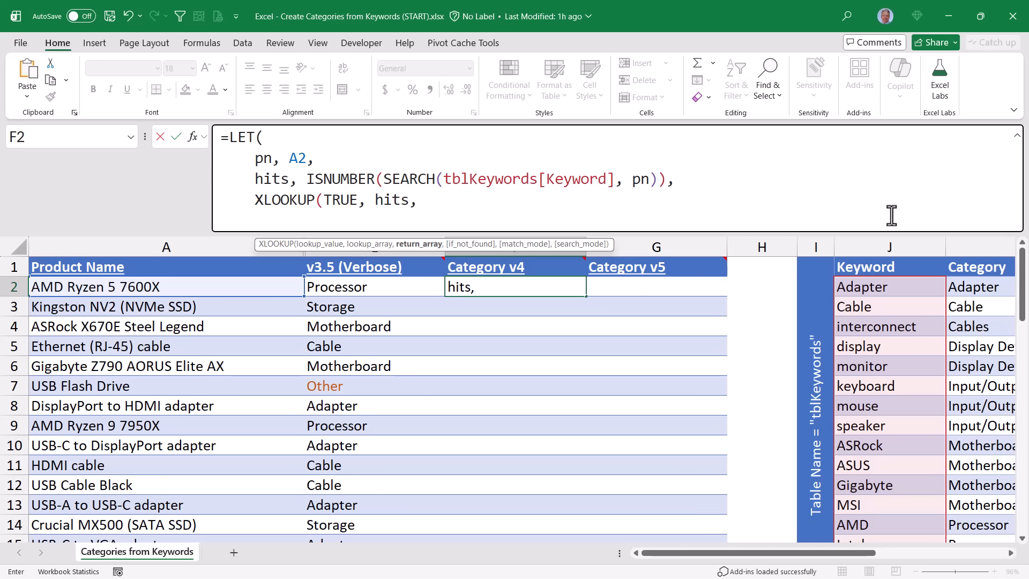
pyautogui.click(1010, 552)
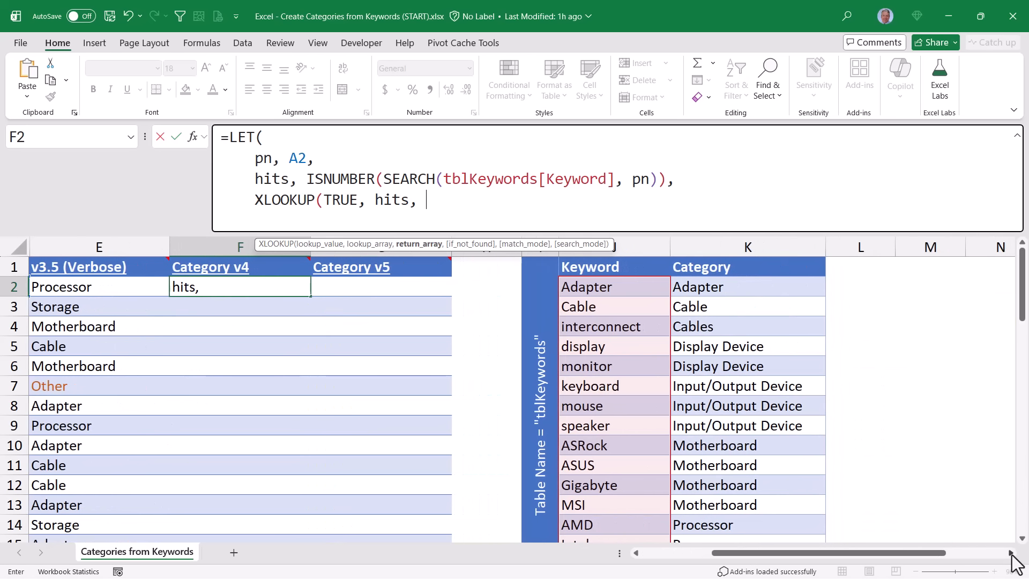
pyautogui.click(738, 256)
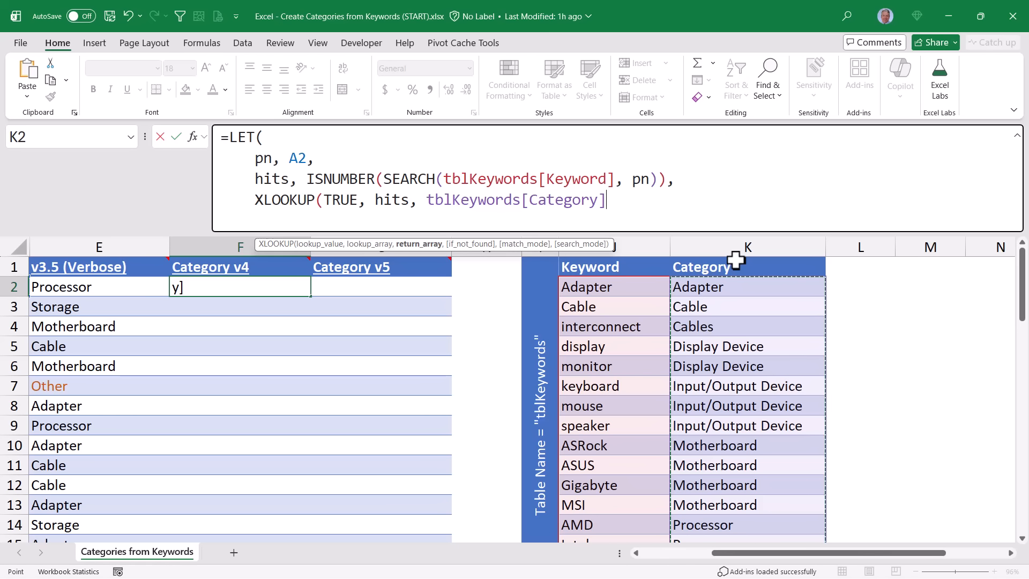
pyautogui.write(',')
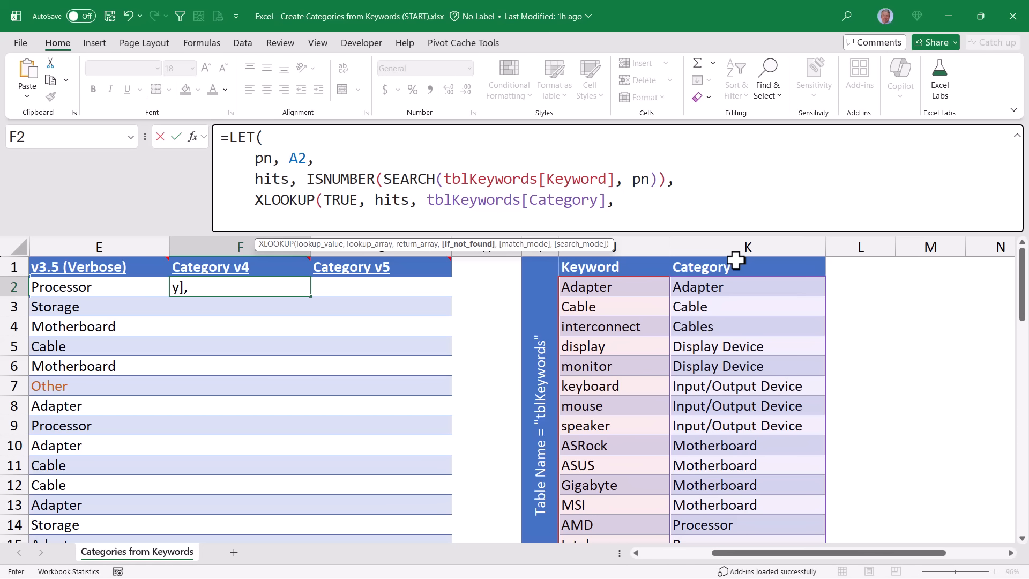
pyautogui.write('"Other")')
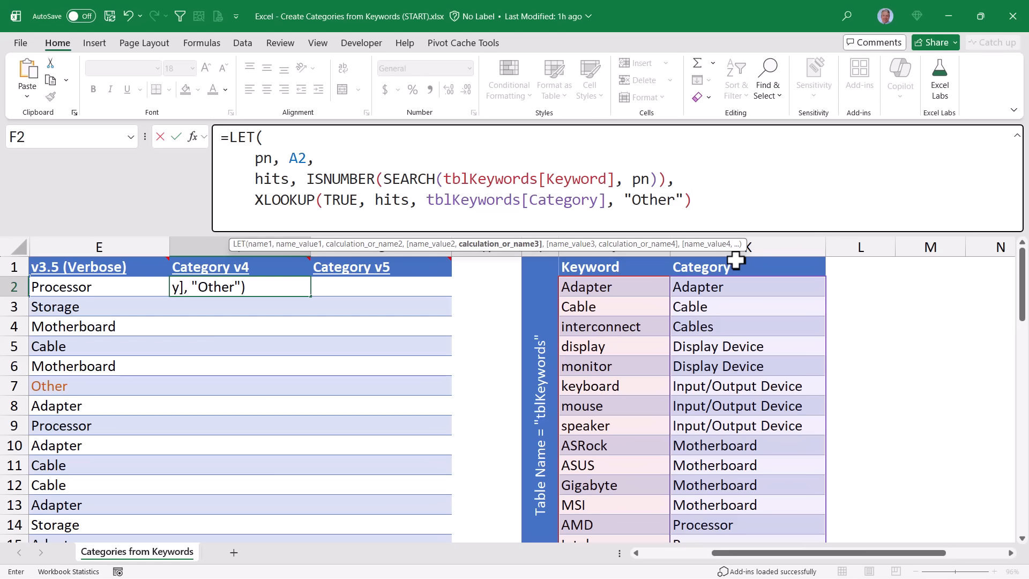
pyautogui.write(' )')
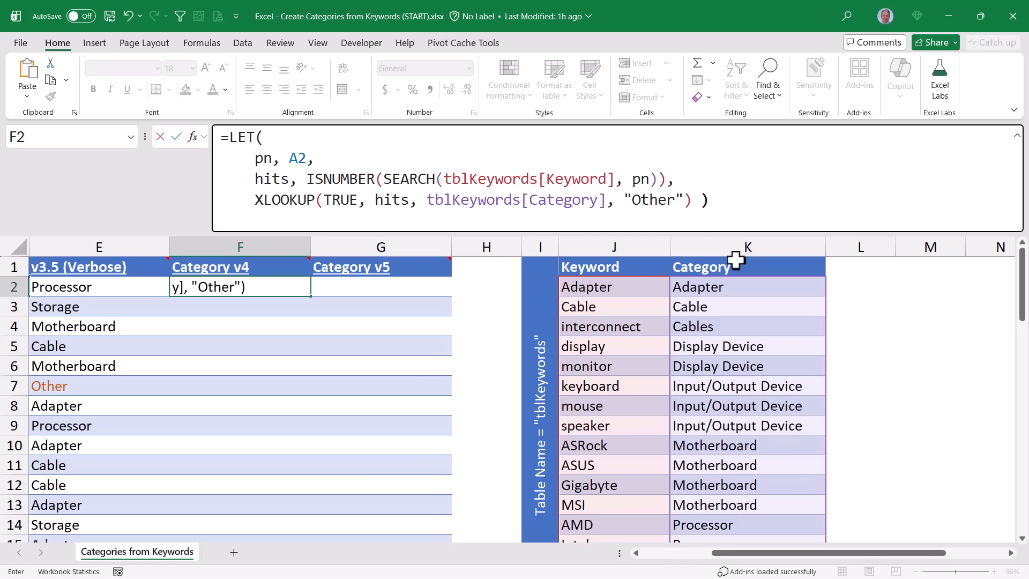
pyautogui.hotkey('ctrl', 'Return')
# Fill the Category v4 formula down for all products and hide the v3.5 (Verbose) column
pyautogui.hscroll(-1, 585, 298)
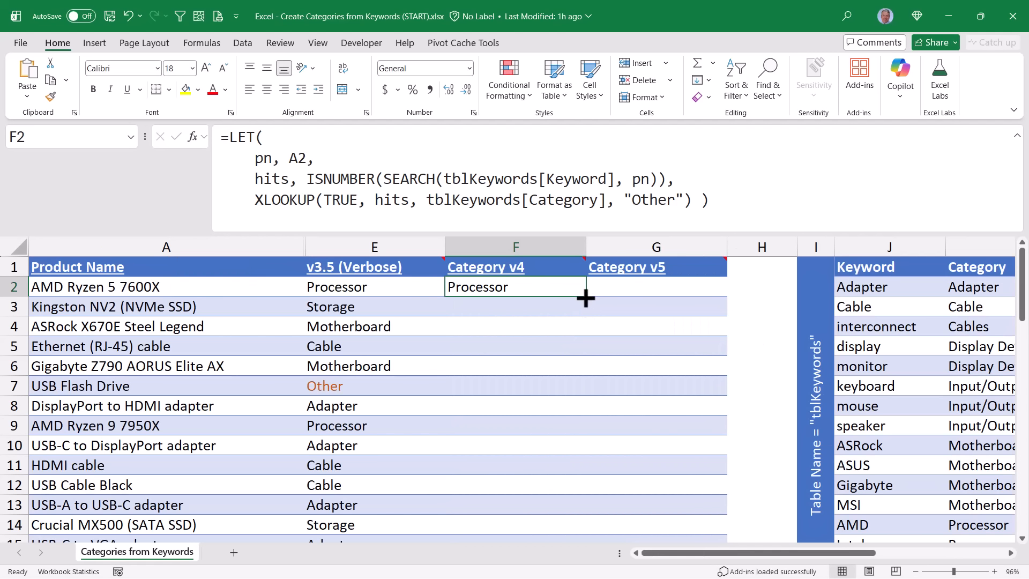
pyautogui.doubleClick(585, 298)
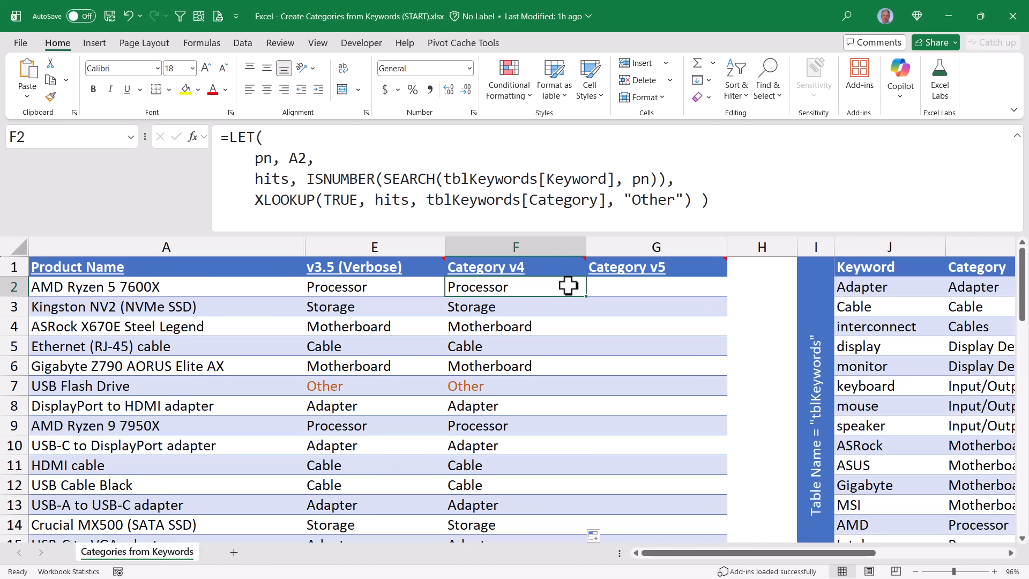
pyautogui.rightClick(428, 248)
pyautogui.click(422, 507)
# Examine the product references in the Category v4 formulas in F2 through F5 and the product names in A2:A12
pyautogui.click(375, 286)
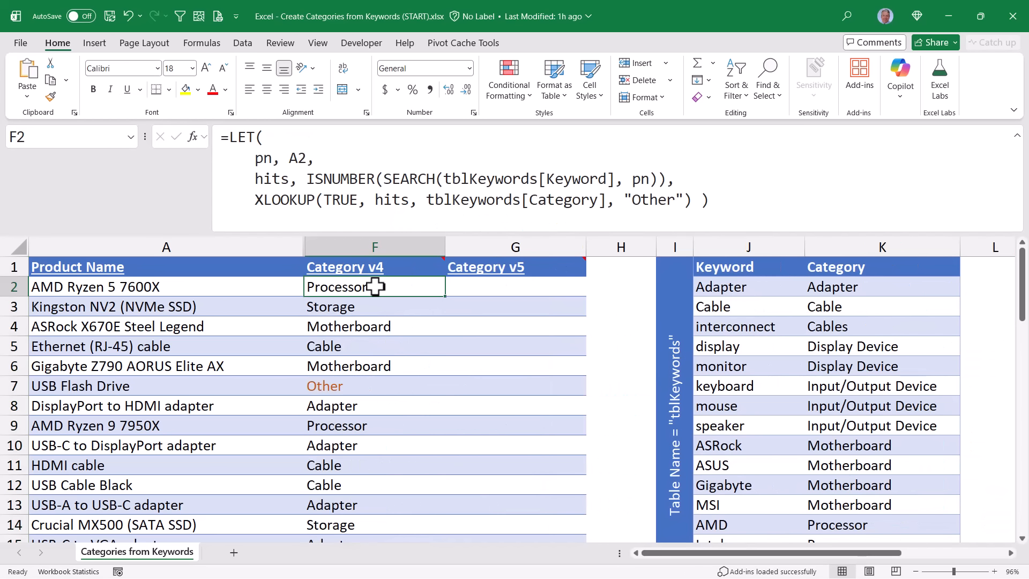
pyautogui.click(374, 307)
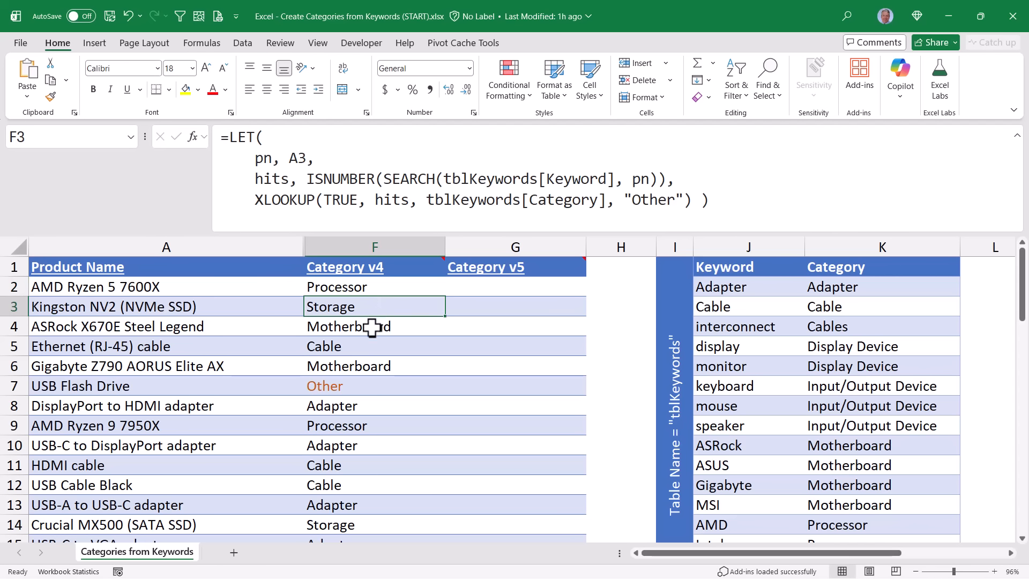
pyautogui.click(374, 326)
pyautogui.click(368, 348)
pyautogui.click(360, 287)
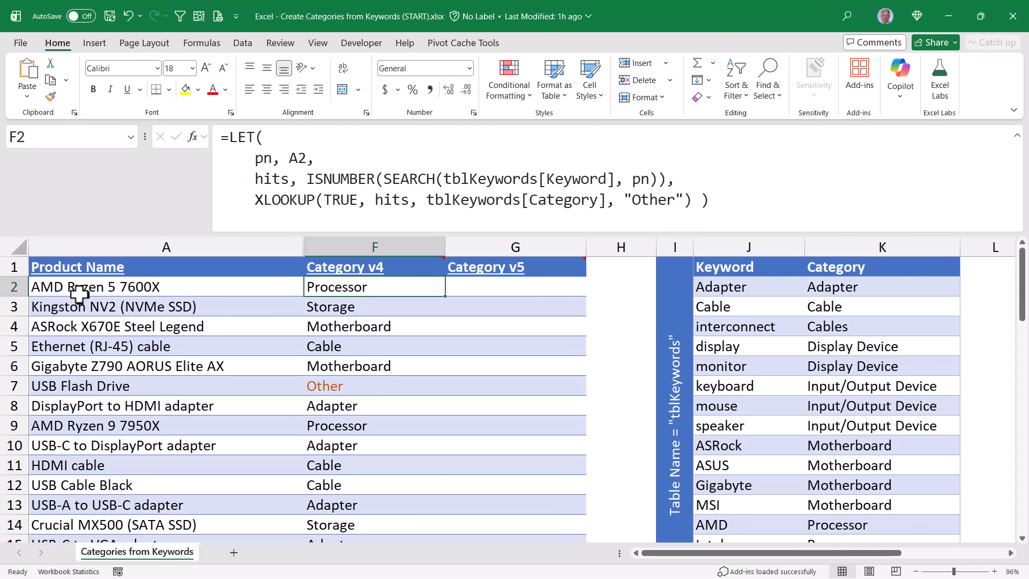
pyautogui.moveTo(78, 287); pyautogui.dragTo(79, 488)
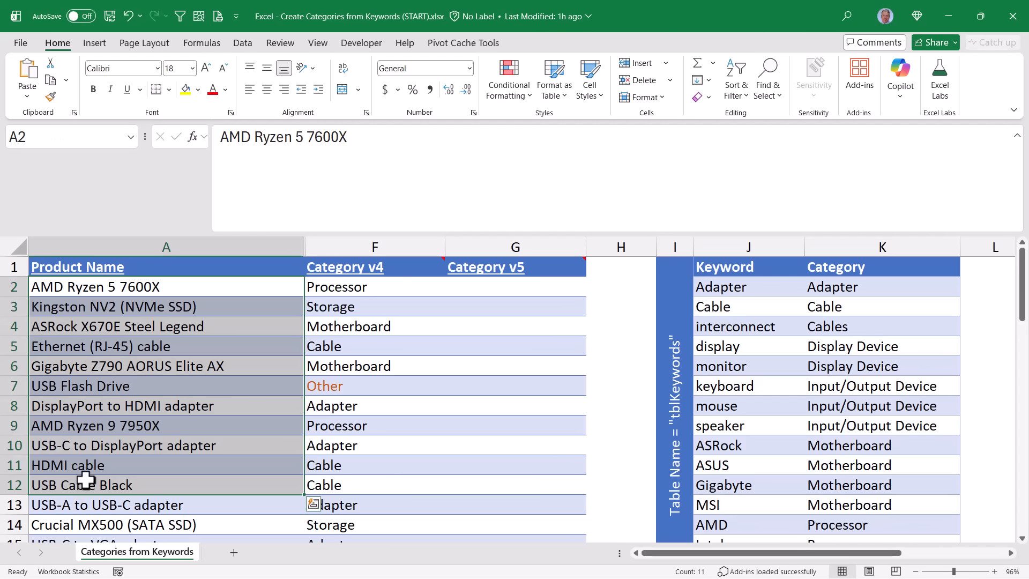
# Start a BYROW formula in G2 with A2:.A1000 as its array, using the trim-range dot
pyautogui.click(490, 286)
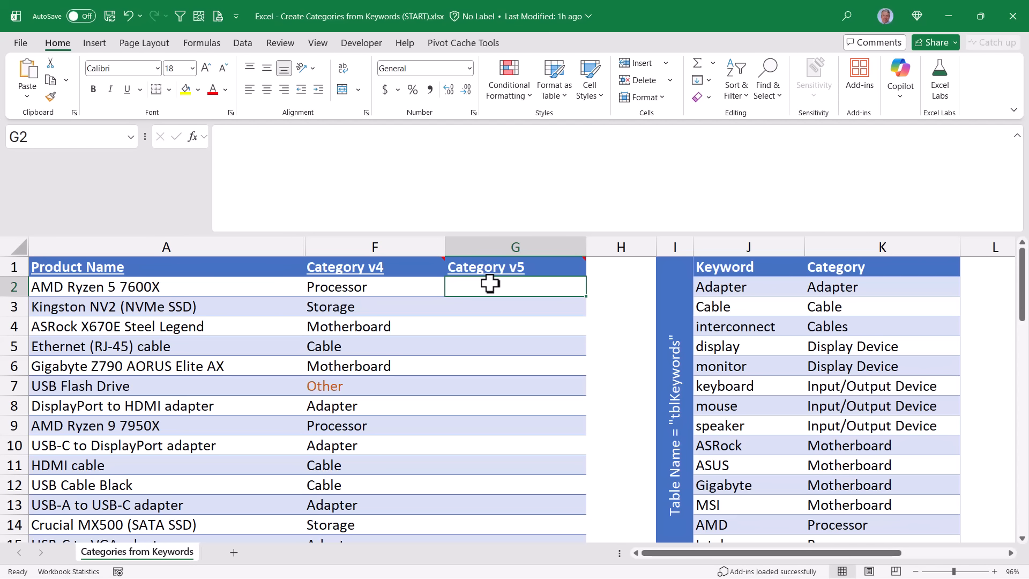
pyautogui.write('=BYROW')
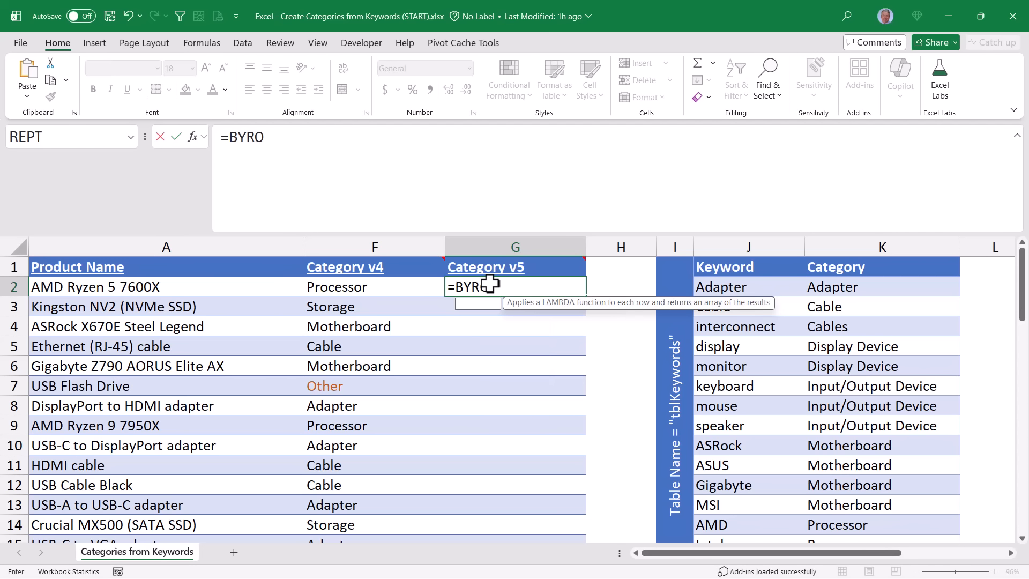
pyautogui.write('(')
pyautogui.click(307, 146)
pyautogui.hotkey('alt', 'Return')
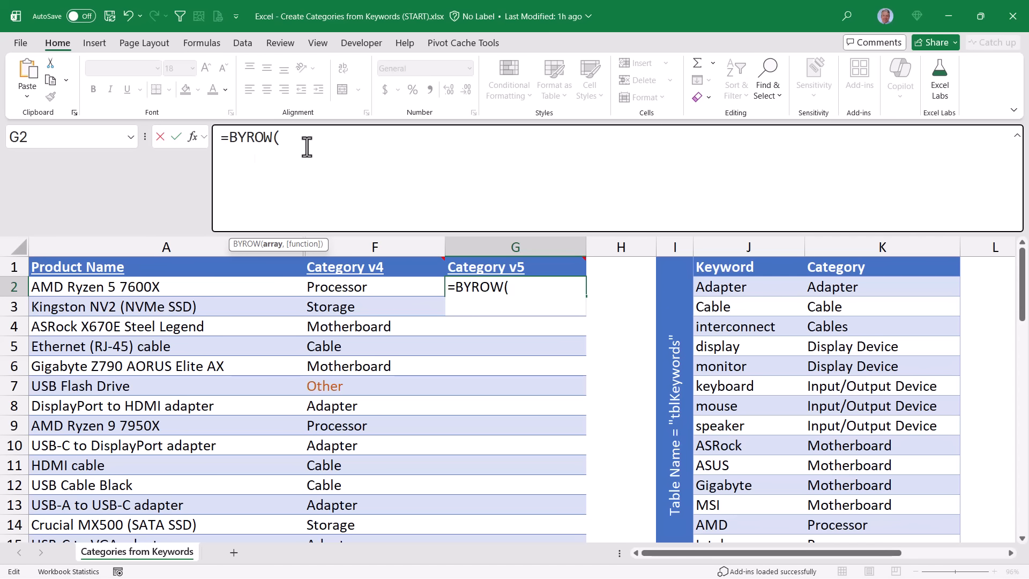
pyautogui.write('A')
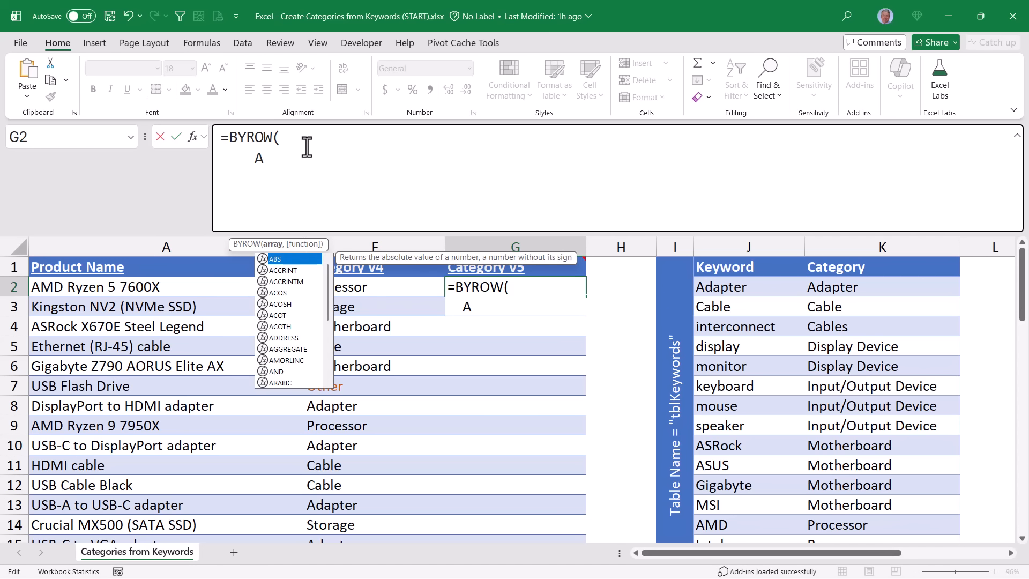
pyautogui.write('2:')
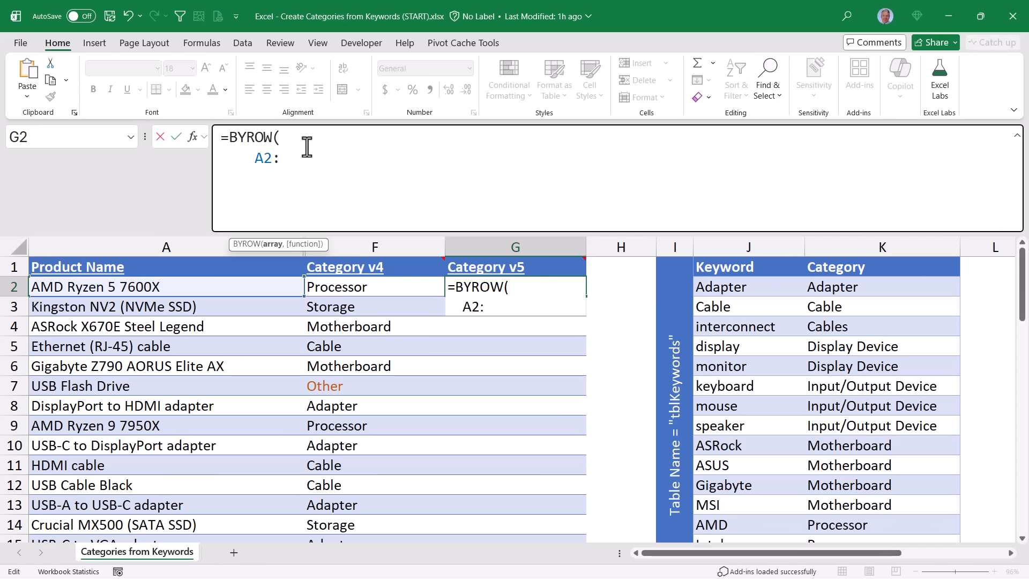
pyautogui.write('A1000')
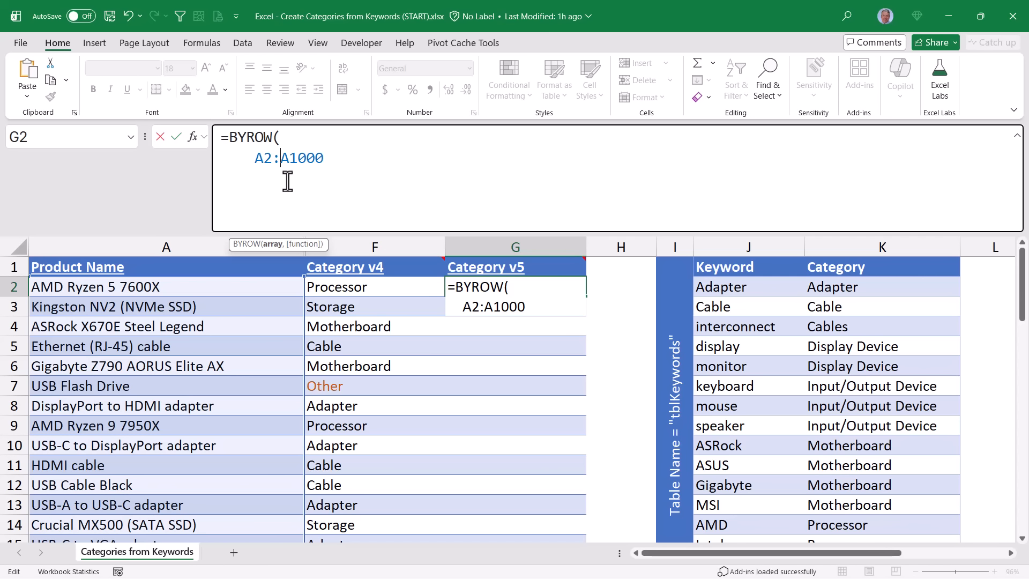
pyautogui.write('.')
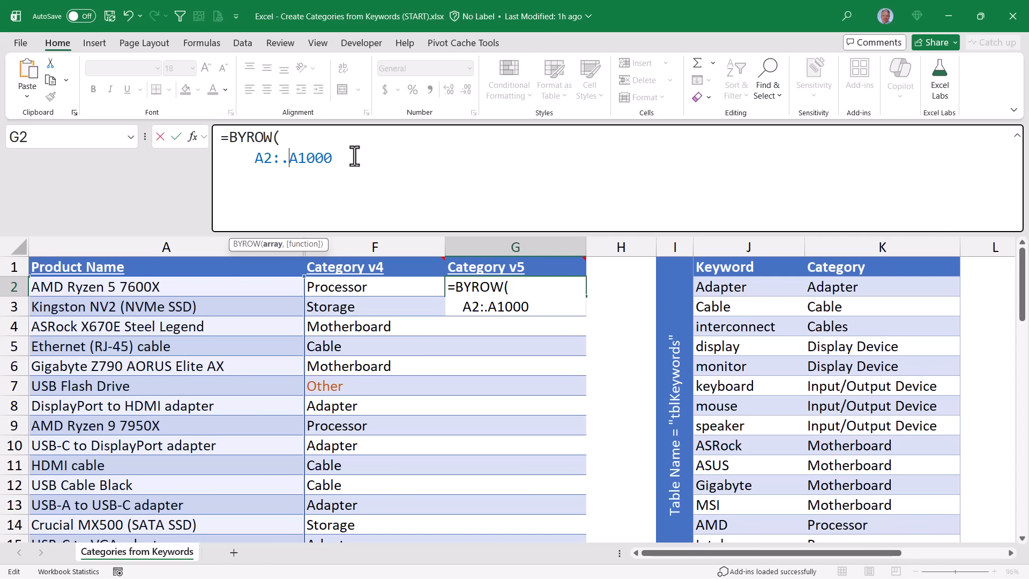
pyautogui.press('End')
pyautogui.write(',')
# Add a LAMBDA with the parameter pn as the BYROW function and open a nested LET inside it
pyautogui.hotkey('alt', 'Return')
pyautogui.write('LAMB')
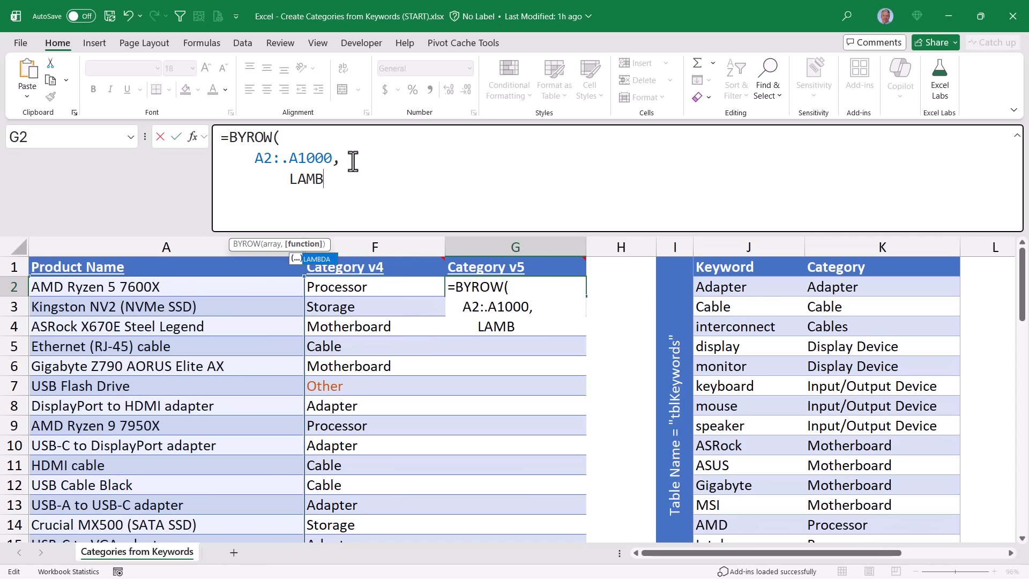
pyautogui.write('DA(')
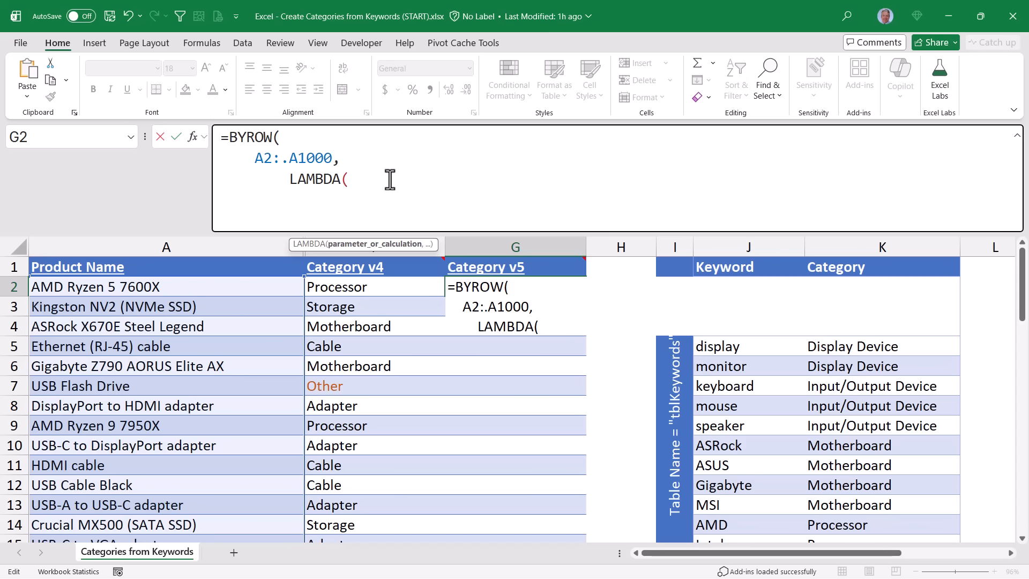
pyautogui.write('pn,')
pyautogui.hotkey('alt', 'Return')
pyautogui.write('LET(')
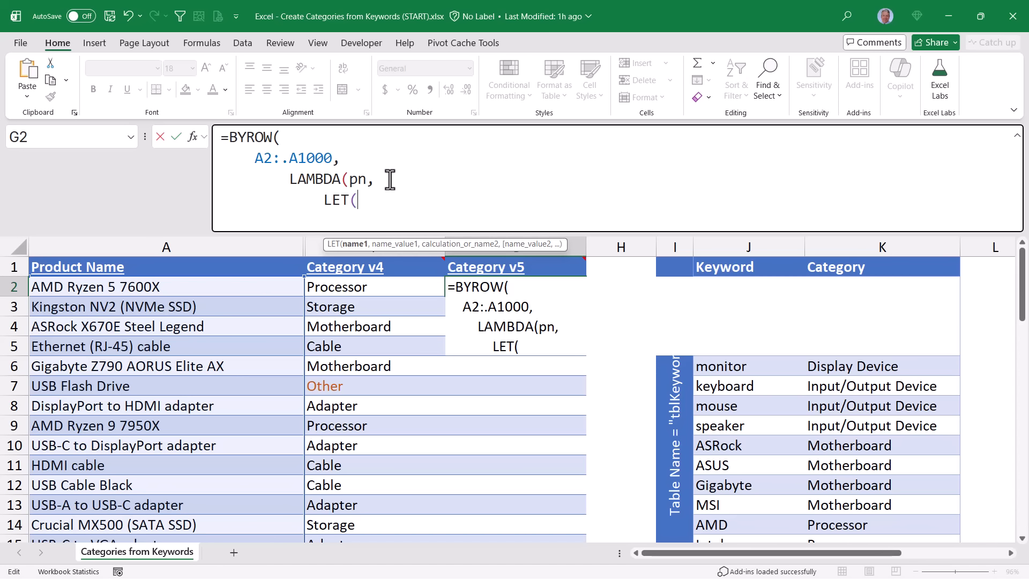
# Define the variable hits inside the LET as ISNUMBER(SEARCH(tblKeywords[Keyword], pn))
pyautogui.hotkey('alt', 'Return')
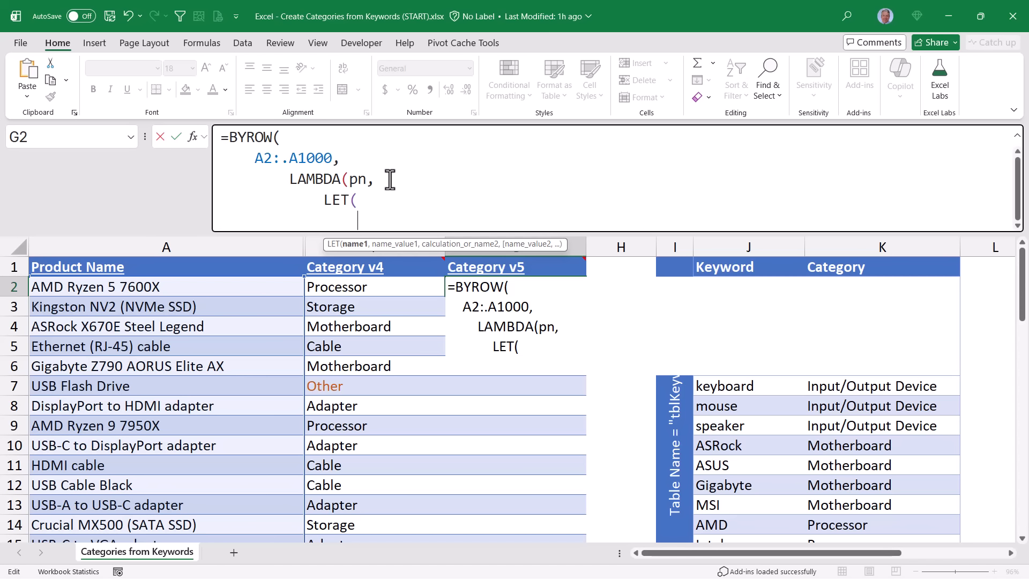
pyautogui.write('hits,')
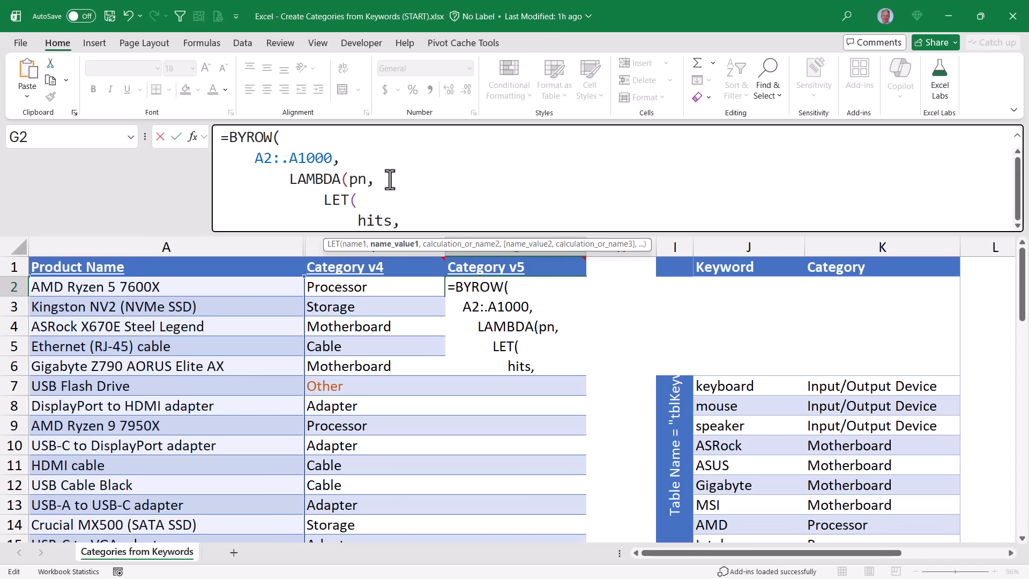
pyautogui.write('ISNUMBER(SEARCH(tblKeywords[Keyword], pn)),')
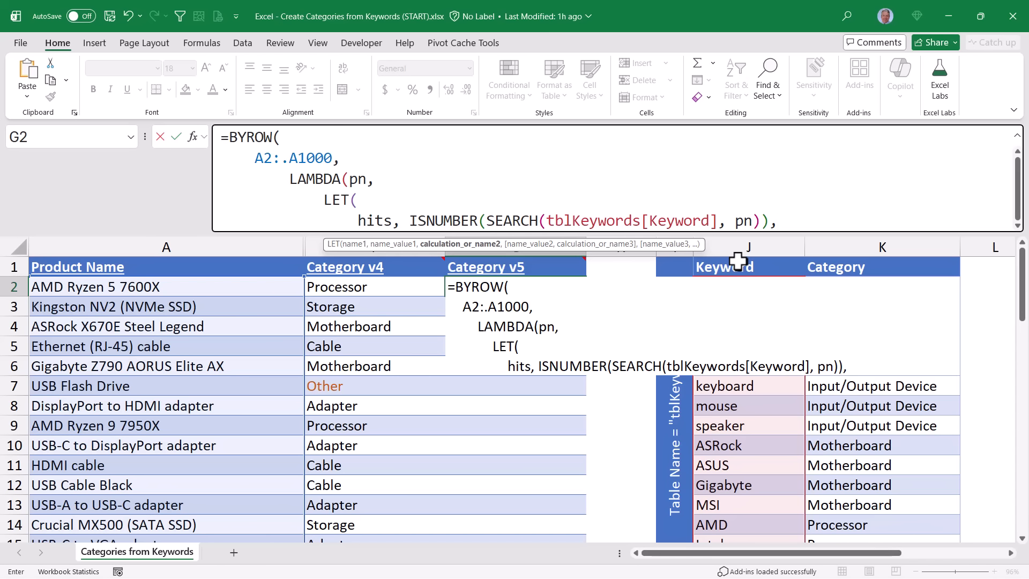
pyautogui.click(810, 224)
# Add an XLOOKUP as the LET's calculation, looking up TRUE in hits, returning tblKeywords[Category], with "Other" if not found
pyautogui.hotkey('alt', 'Return')
pyautogui.write('XLOOKUP(')
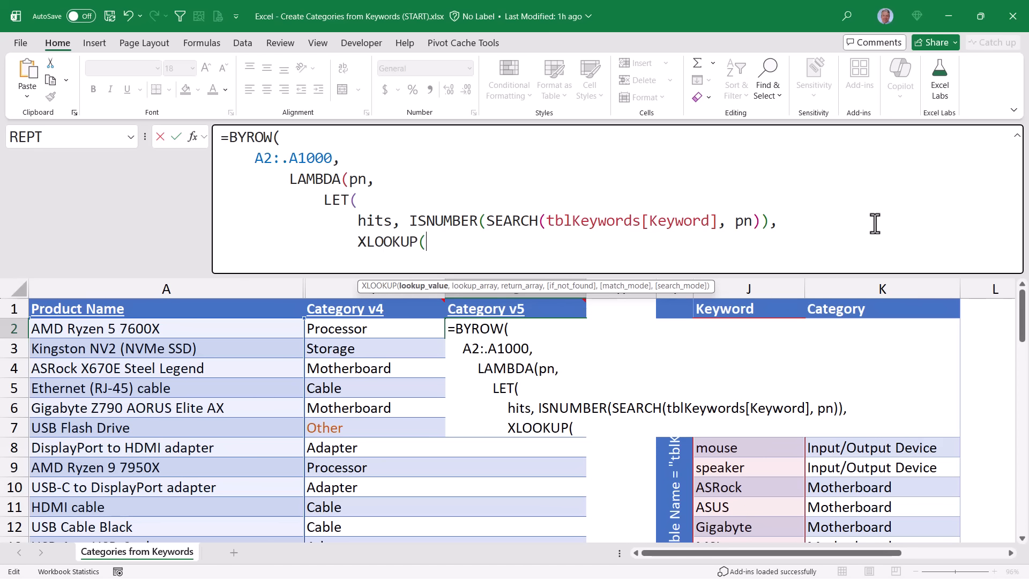
pyautogui.write('TRUE')
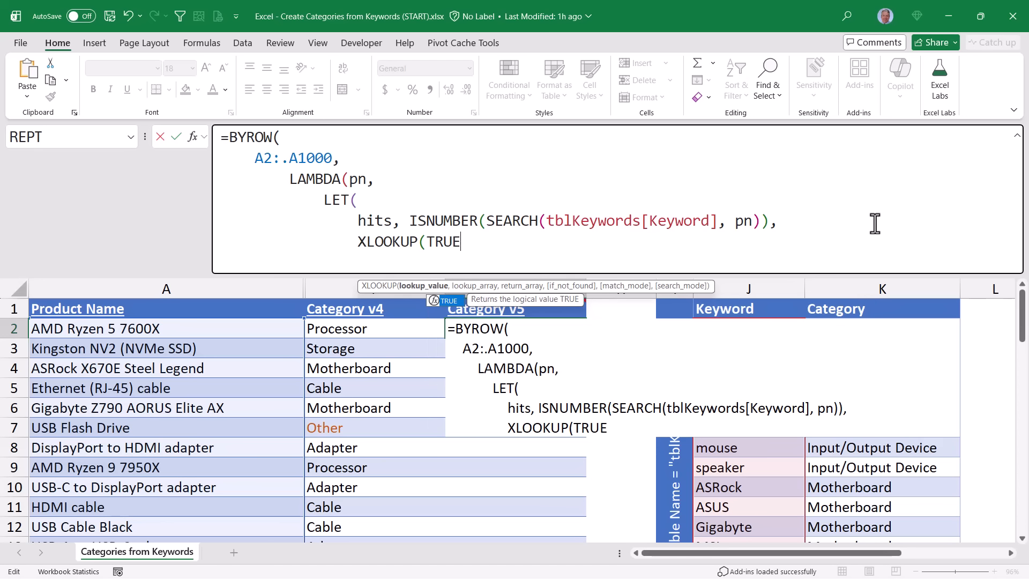
pyautogui.write(', hits,')
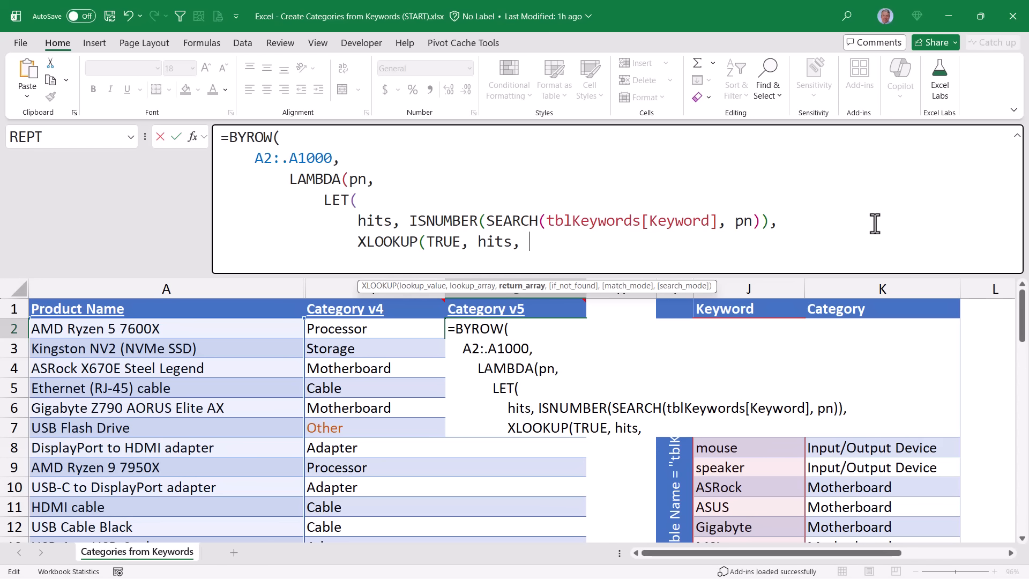
pyautogui.click(858, 297)
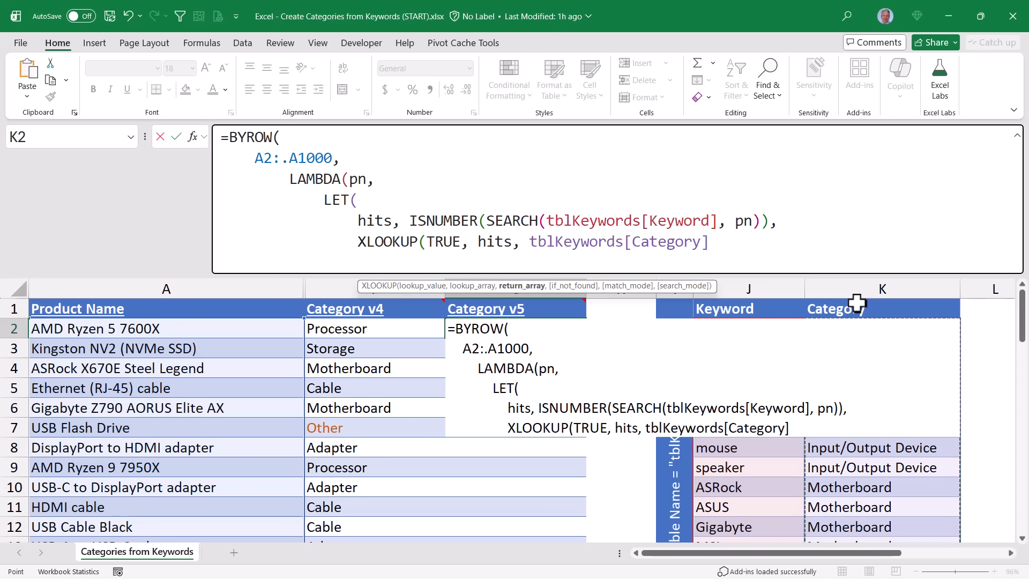
pyautogui.write(', ')
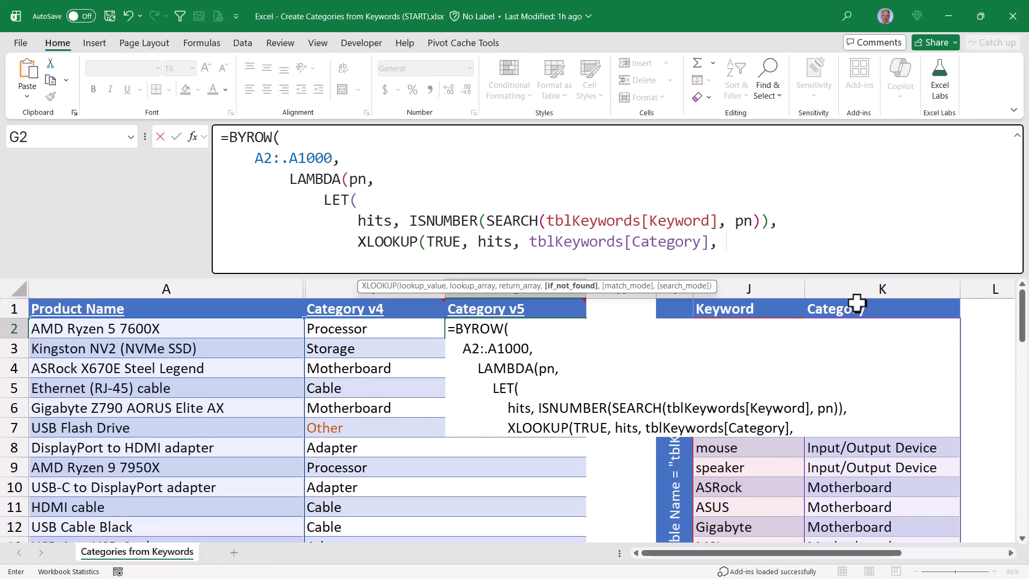
pyautogui.write('"Other"')
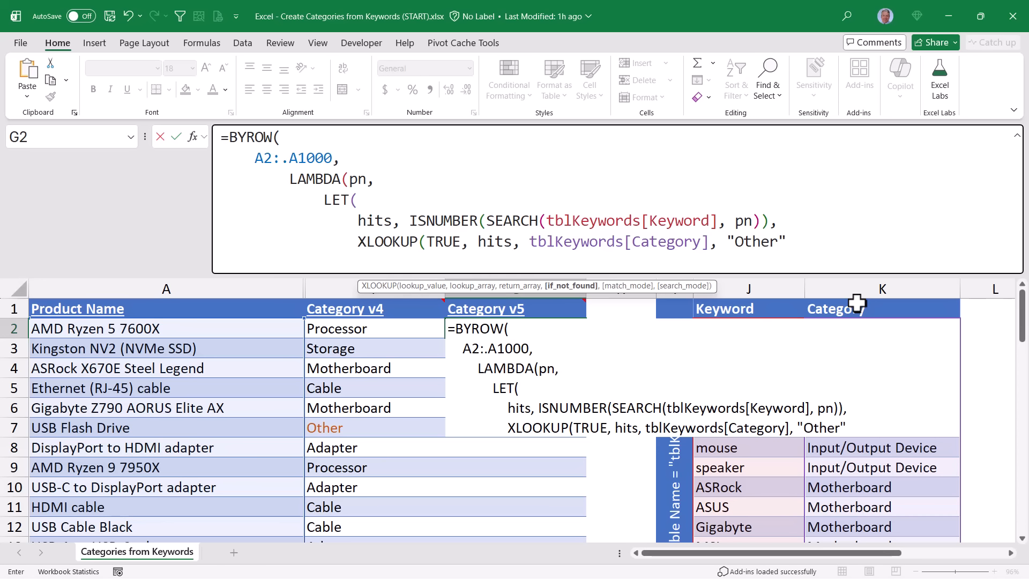
# Close the XLOOKUP, LET, LAMBDA and BYROW functions and commit the formula in G2
pyautogui.write('))')
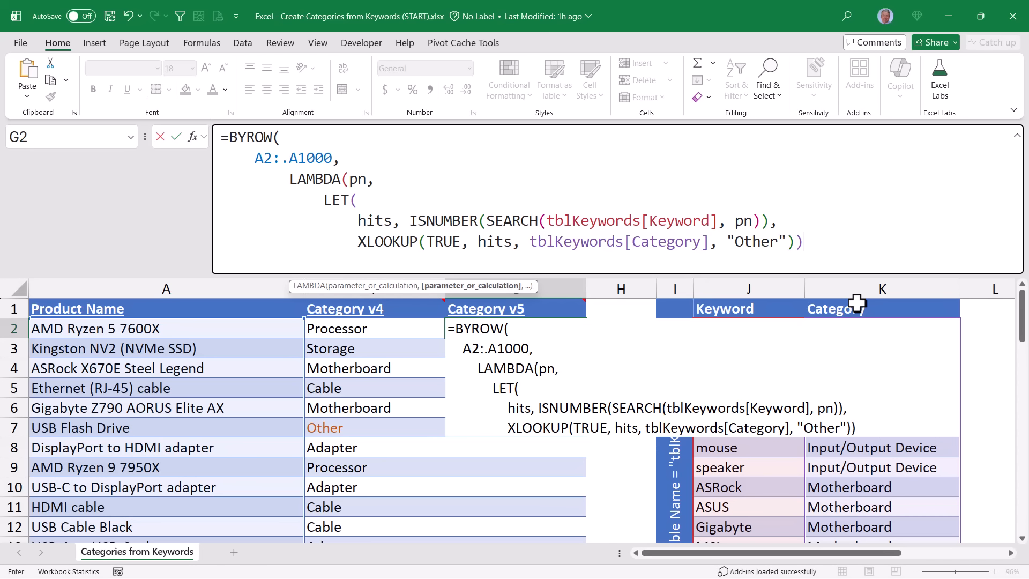
pyautogui.hotkey('alt', 'Return')
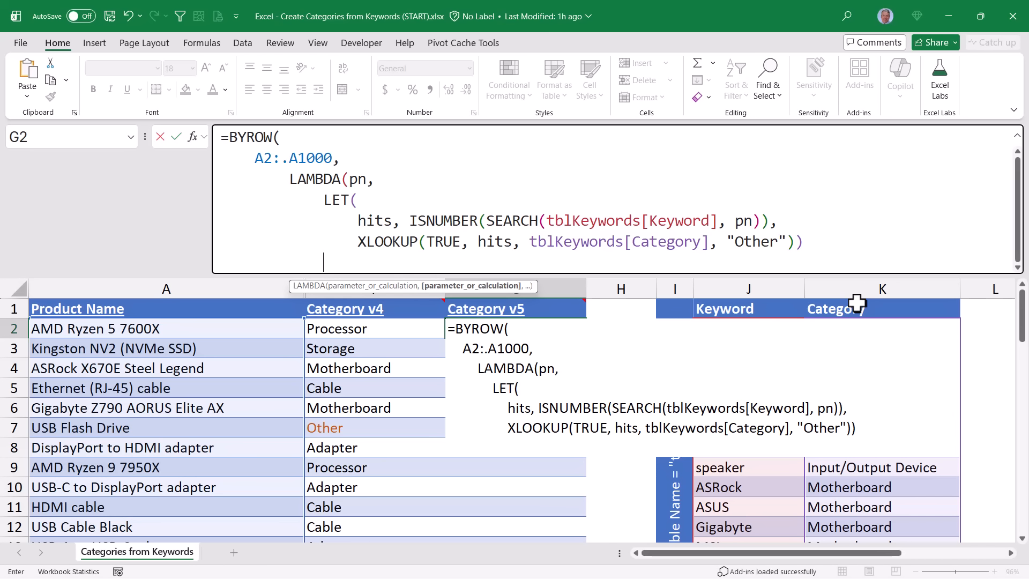
pyautogui.write('))')
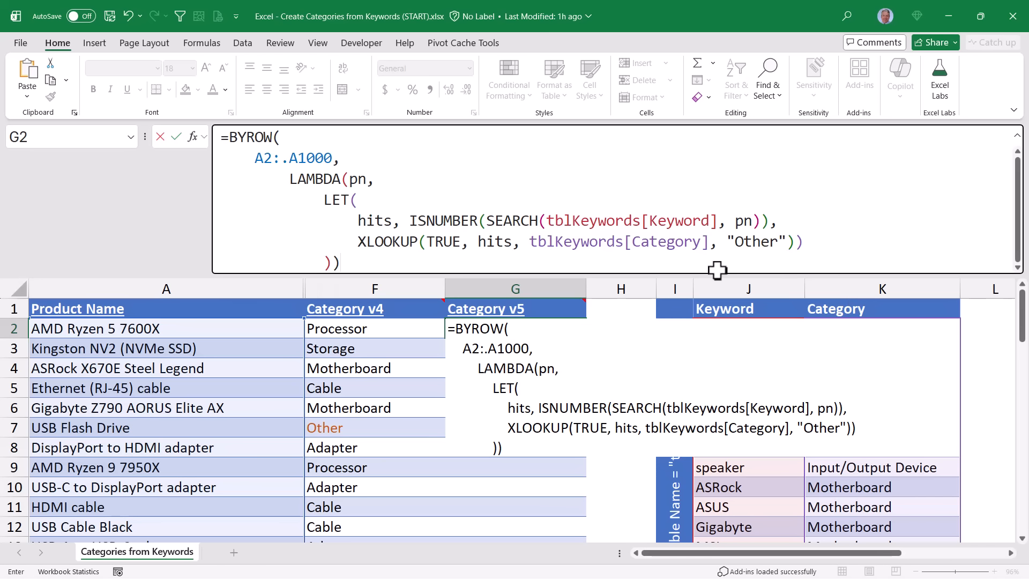
pyautogui.click(180, 134)
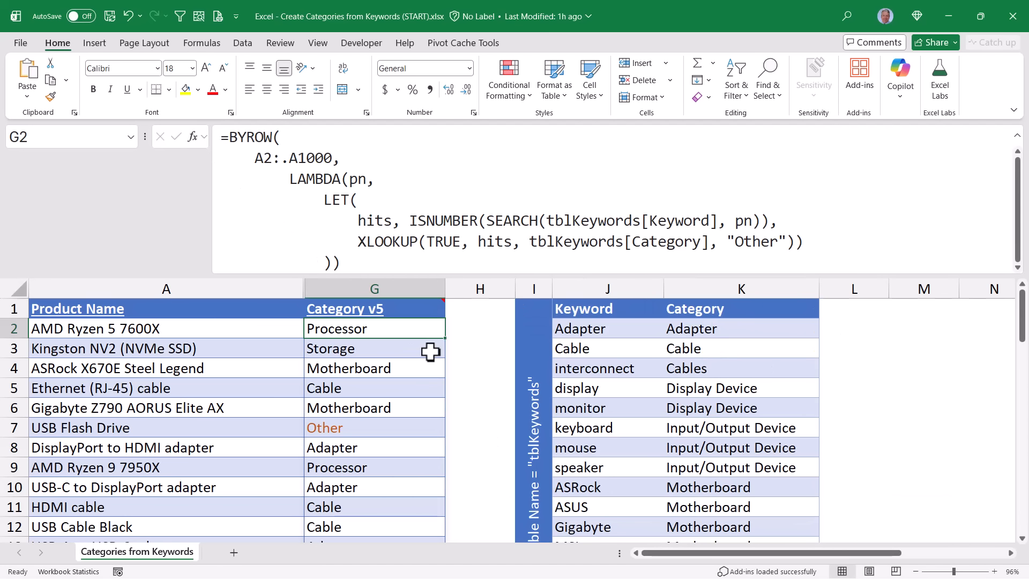
pyautogui.scroll(-8, 430, 354)
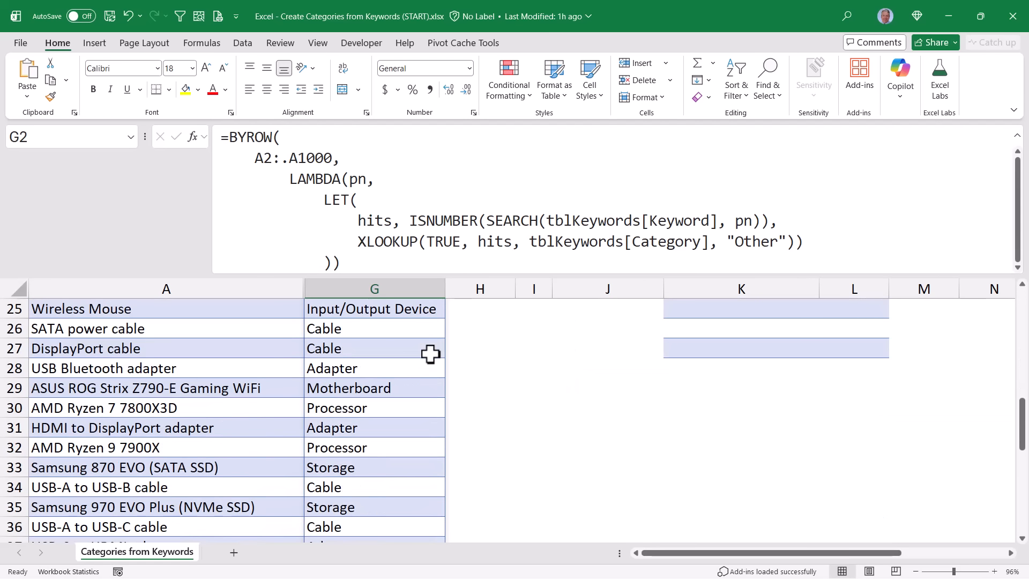
pyautogui.scroll(-9, 430, 353)
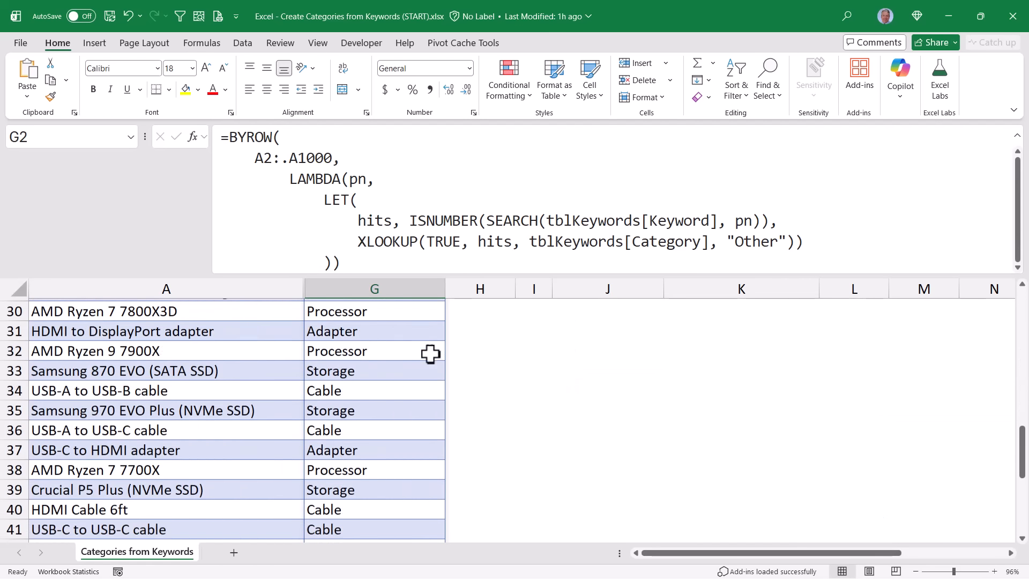
pyautogui.hotkey('ctrl', 'BackSpace')
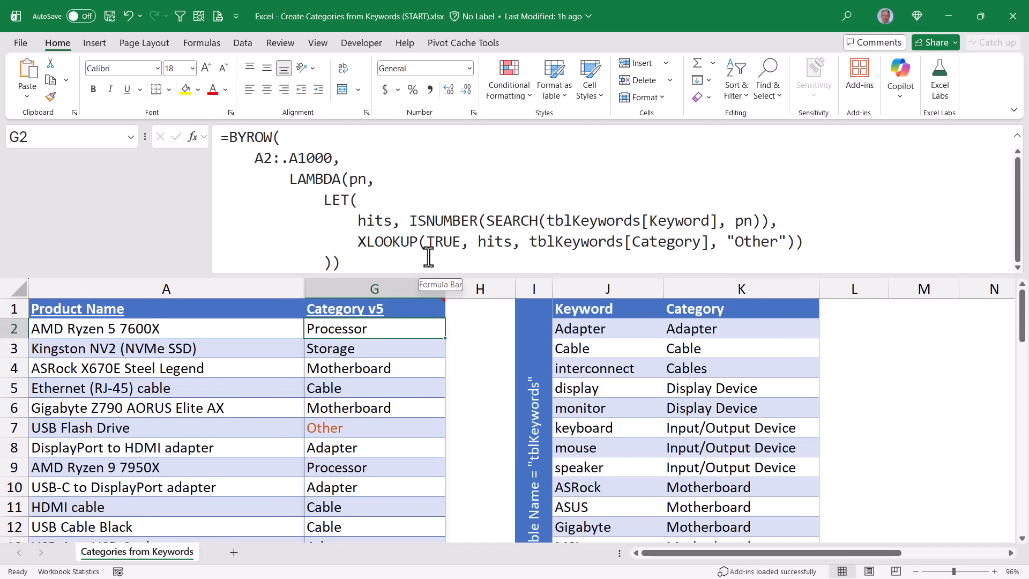
# Collapse the formula bar to one line and start a GROUPBY formula in K22 with G2:G1000 as its row fields
pyautogui.moveTo(429, 273); pyautogui.dragTo(425, 138)
pyautogui.scroll(-4, 679, 328)
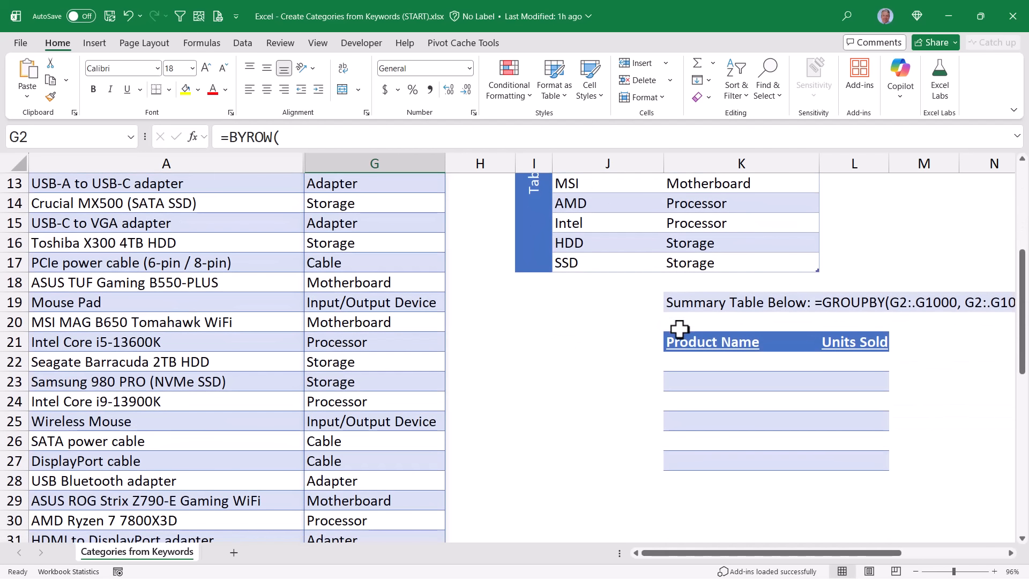
pyautogui.press('Escape')
pyautogui.click(724, 359)
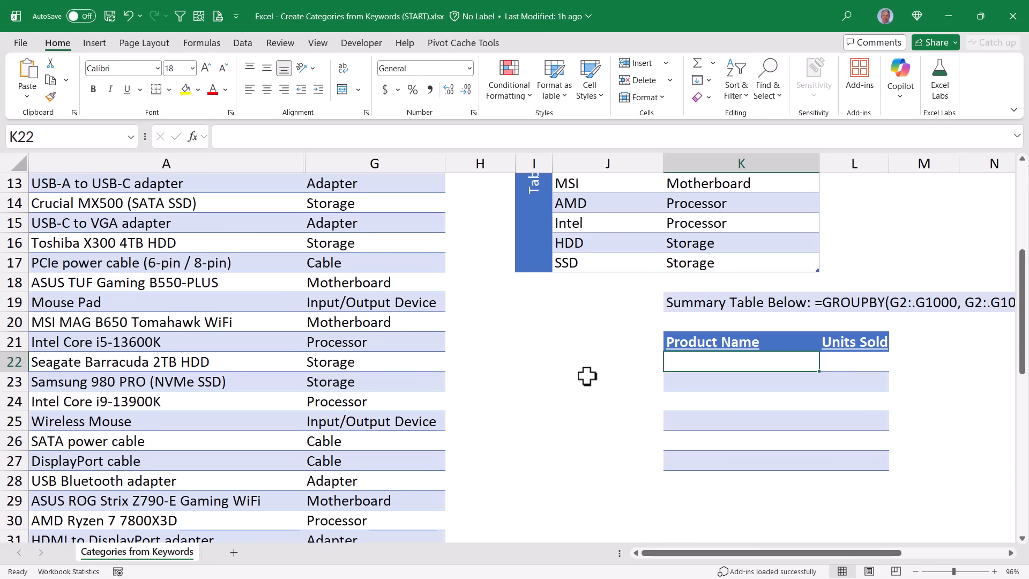
pyautogui.write('=gro')
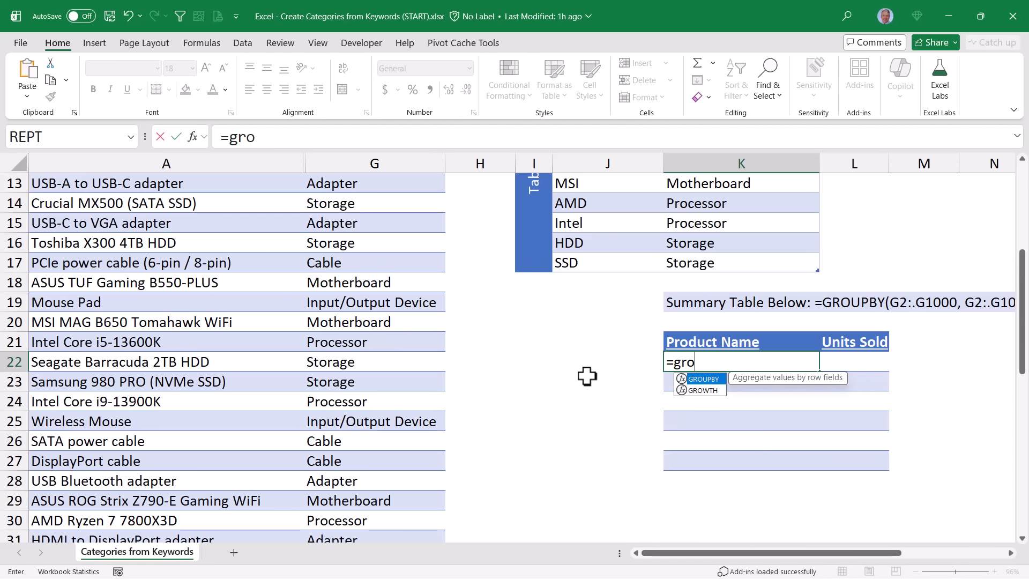
pyautogui.press('Tab')
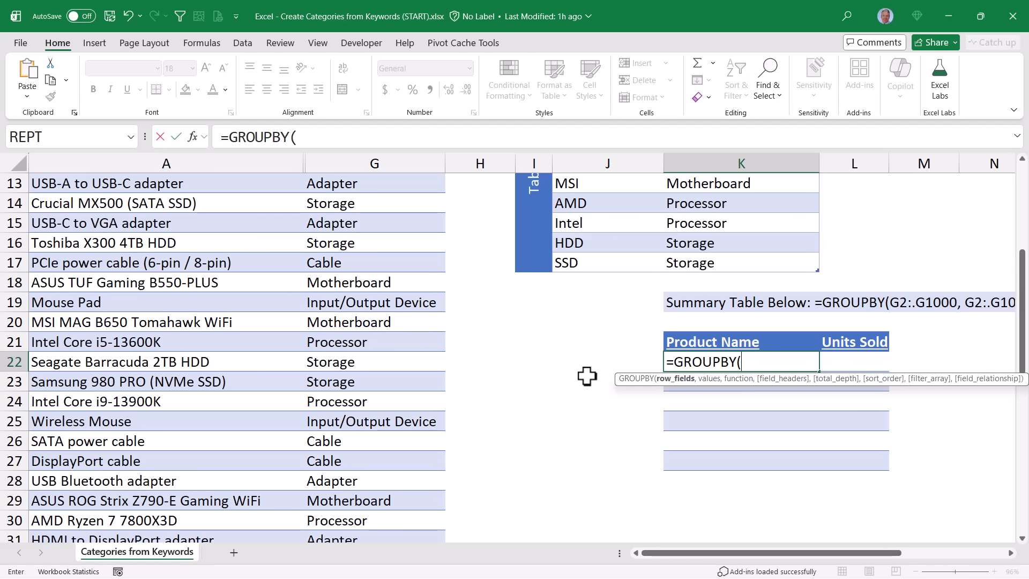
pyautogui.write('G2:G1000')
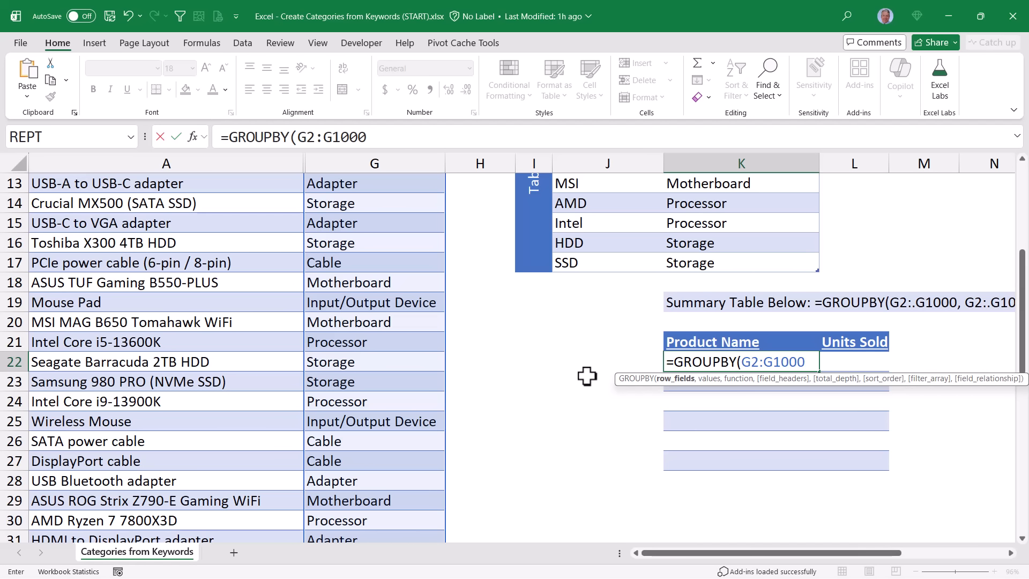
# Turn the GROUPBY row fields into the trimmed range G2:.G1000 and add G2:.G1000 as the values argument
pyautogui.press('F2')
pyautogui.press('Left')
pyautogui.press('Left')
pyautogui.press('Left')
pyautogui.press('Left')
pyautogui.press('Left')
pyautogui.write('.')
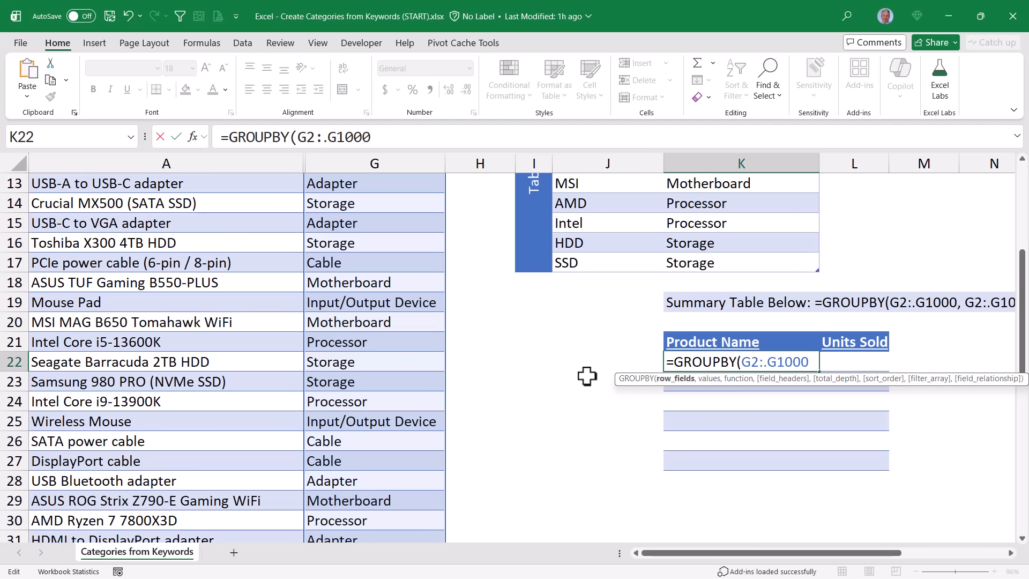
pyautogui.press('End')
pyautogui.write(',')
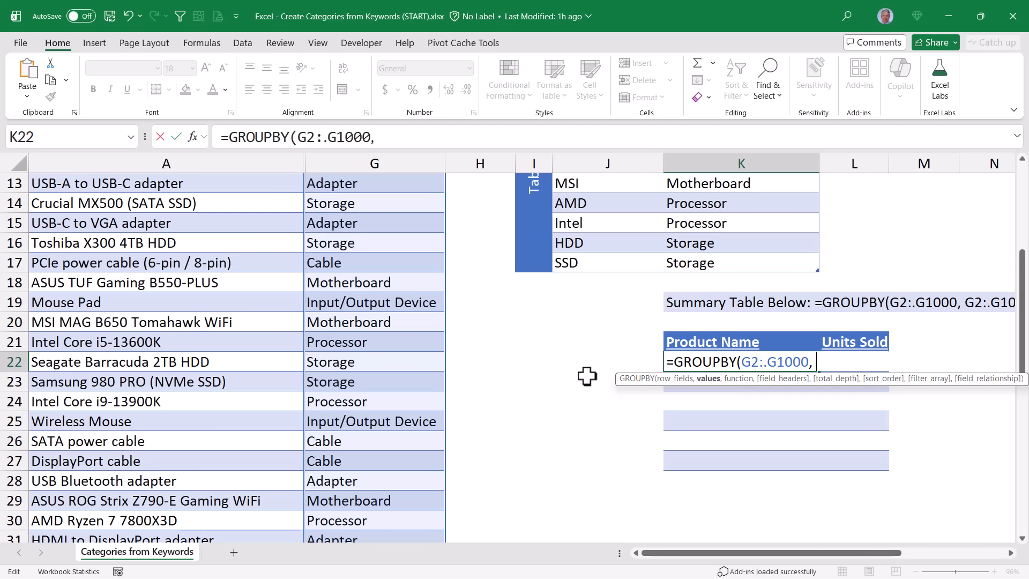
pyautogui.write(' G2:.G1000')
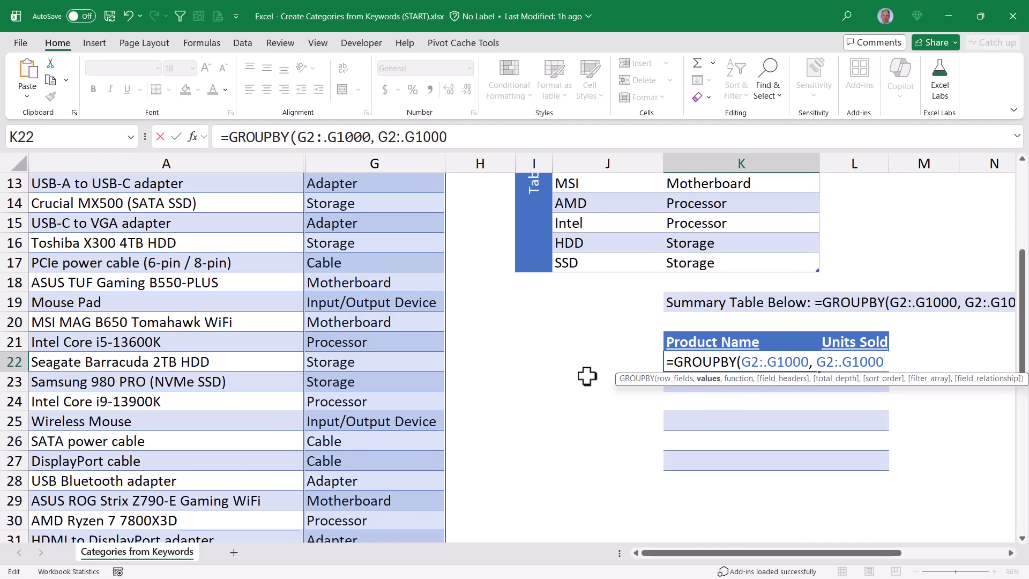
# Choose COUNTA as the GROUPBY aggregation function
pyautogui.write(',')
pyautogui.press('Down')
pyautogui.press('Down')
pyautogui.press('Down')
pyautogui.press('Down')
pyautogui.press('Down')
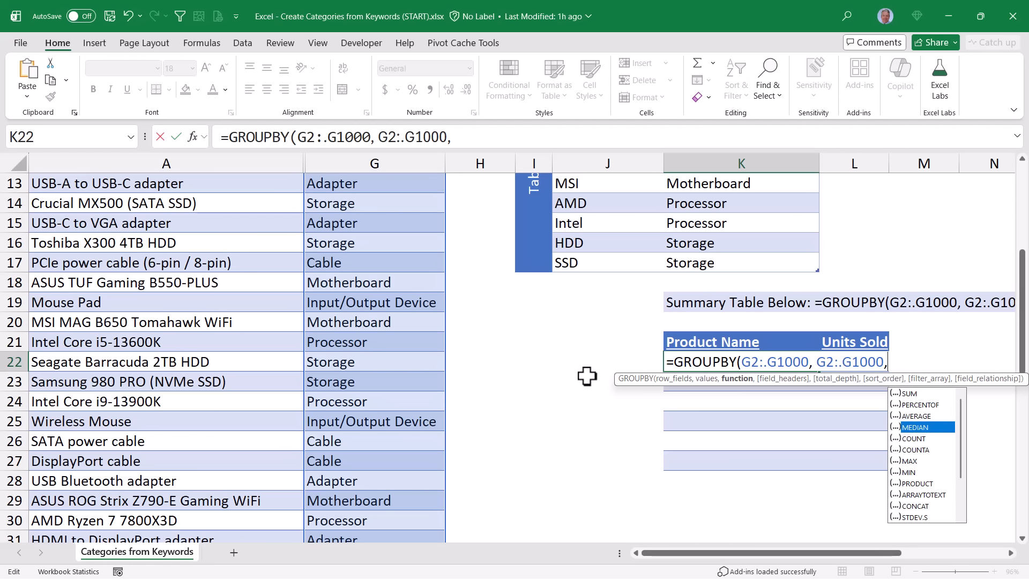
pyautogui.press('Tab')
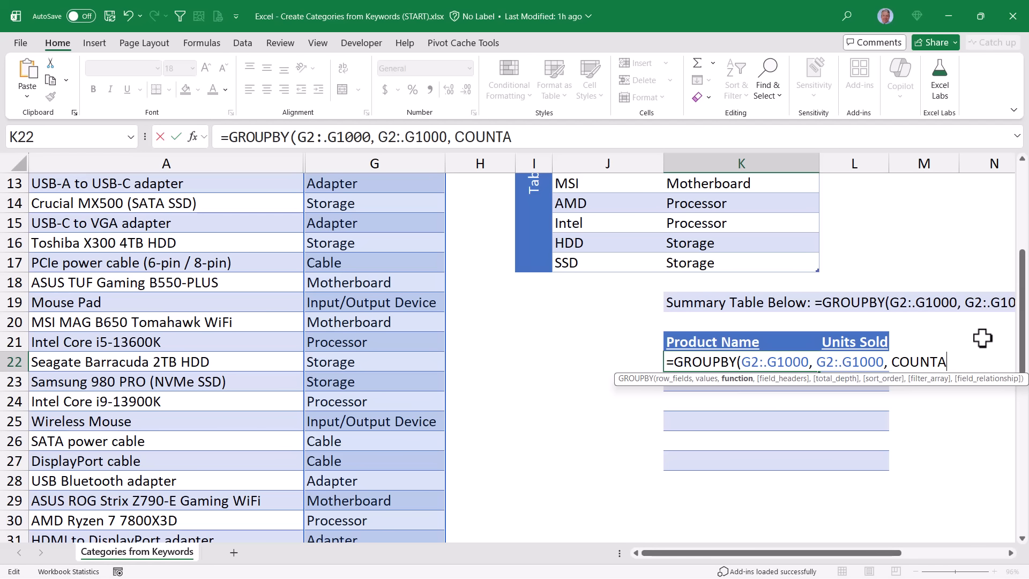
# Set GROUPBY's field headers to 0, total depth to 0 and sort order to -2, and commit the formula in K22
pyautogui.write(',0')
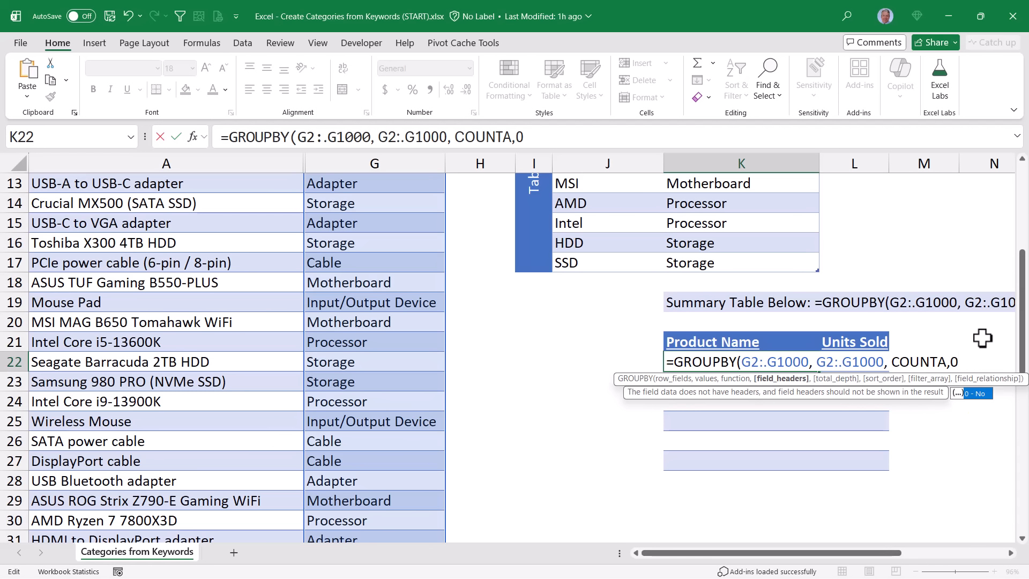
pyautogui.write(',0,')
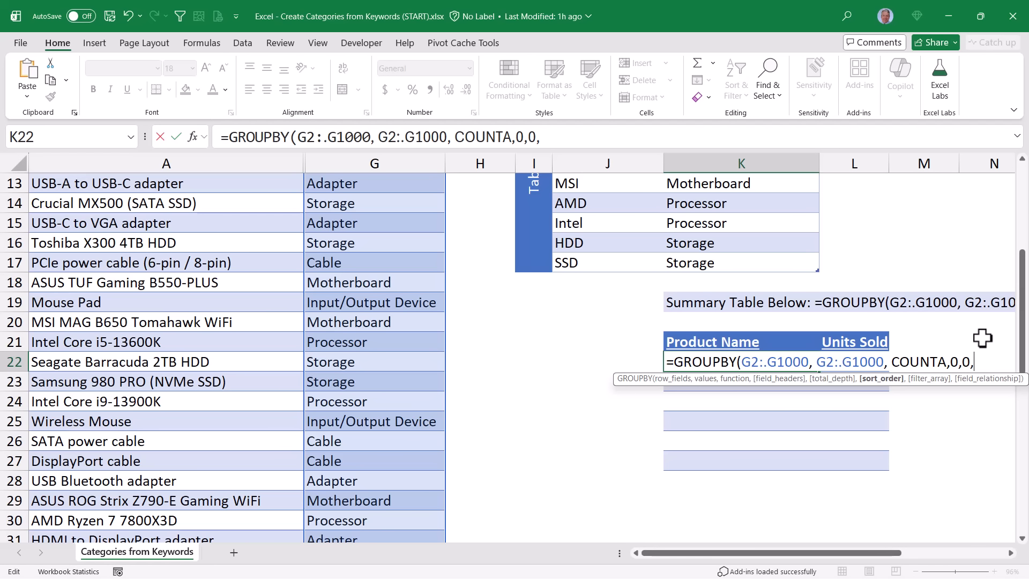
pyautogui.write('2')
pyautogui.press('Left')
pyautogui.write('-')
pyautogui.press('Right')
pyautogui.write(')')
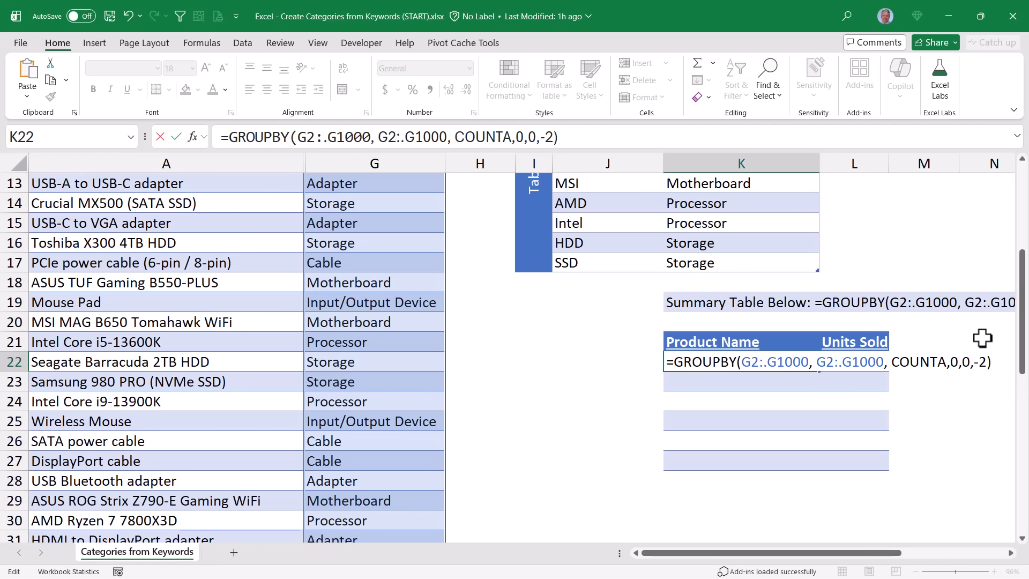
pyautogui.hotkey('ctrl', 'Return')
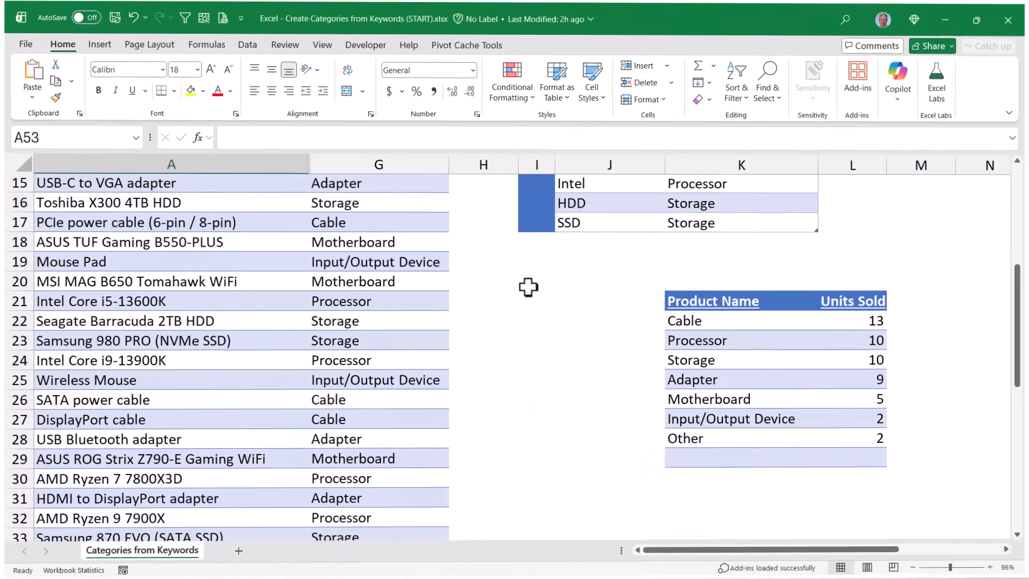
# Add the product "iPhone 17 Pro MAX (1TB)" in A53, below the last product name
pyautogui.scroll(-8, 525, 289)
pyautogui.scroll(-1, 524, 290)
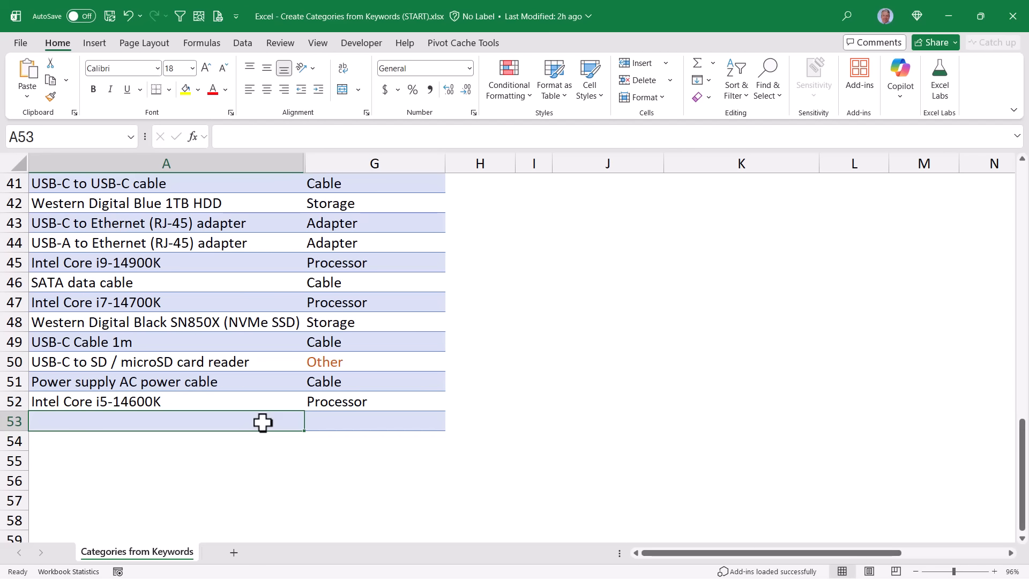
pyautogui.write('iPhone 17 Pro MAX (1TB)')
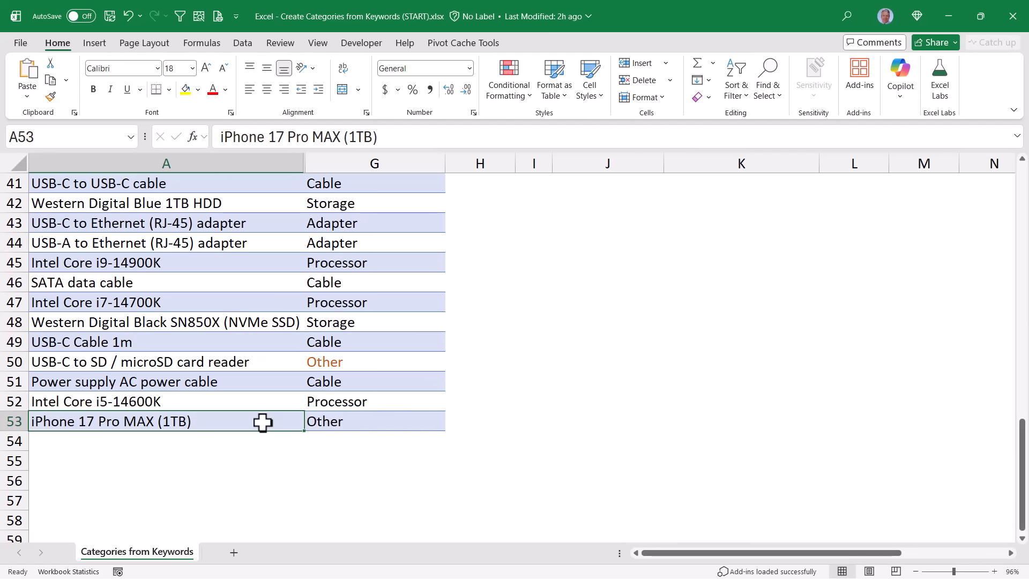
# Add the keyword "phone" with the category "Telecomm" as a new row 18 of the tblKeywords table
pyautogui.scroll(9, 636, 386)
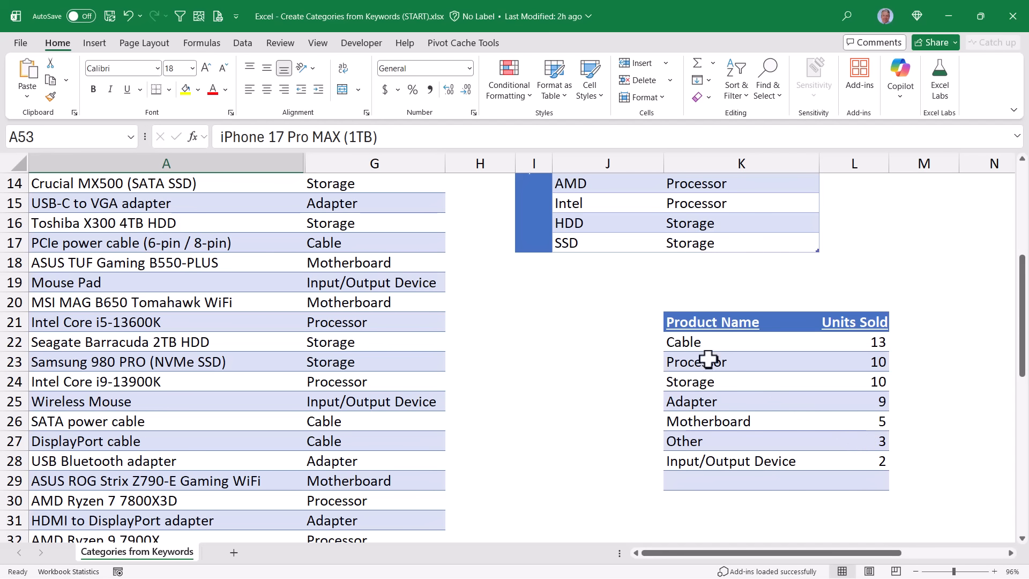
pyautogui.scroll(4, 708, 359)
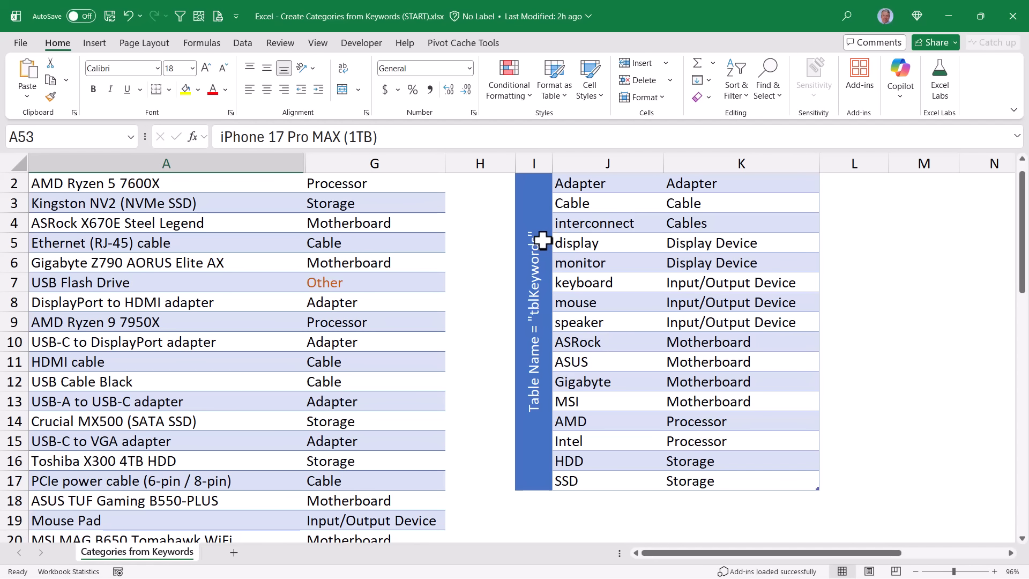
pyautogui.scroll(-2, 597, 485)
pyautogui.click(599, 383)
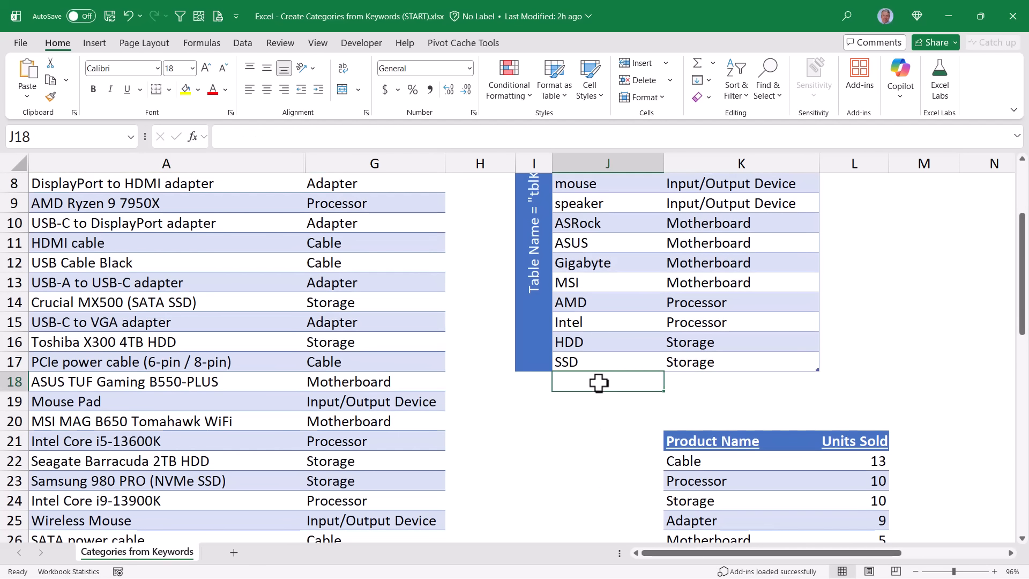
pyautogui.scroll(-2, 750, 227)
pyautogui.write('phon')
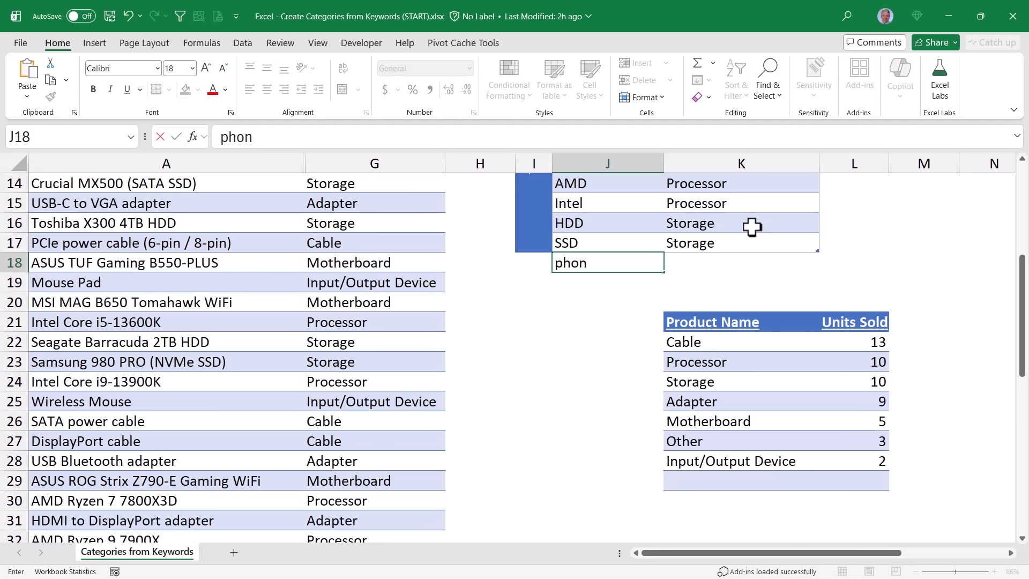
pyautogui.write('e')
pyautogui.press('Tab')
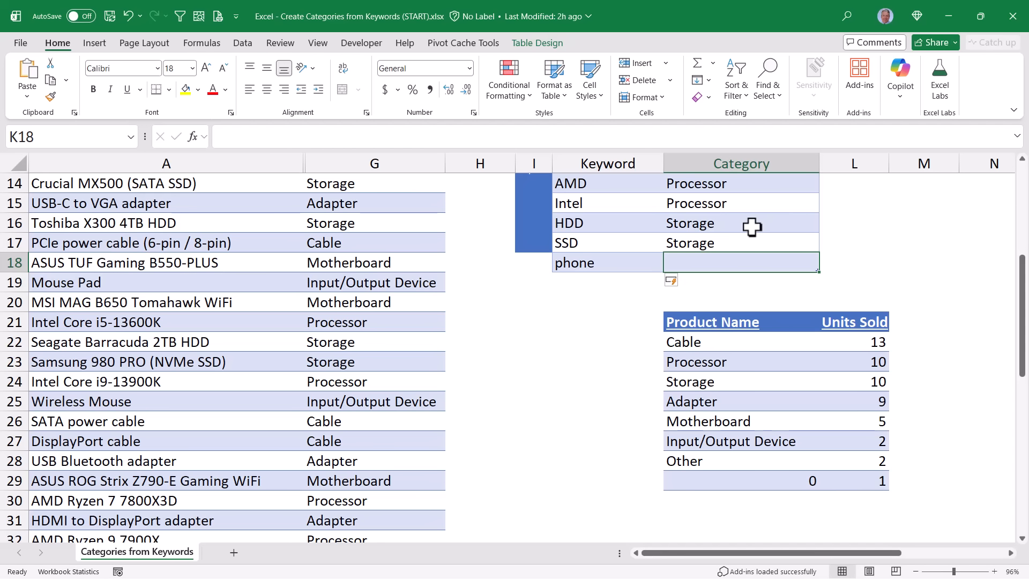
pyautogui.write('Telecomm')
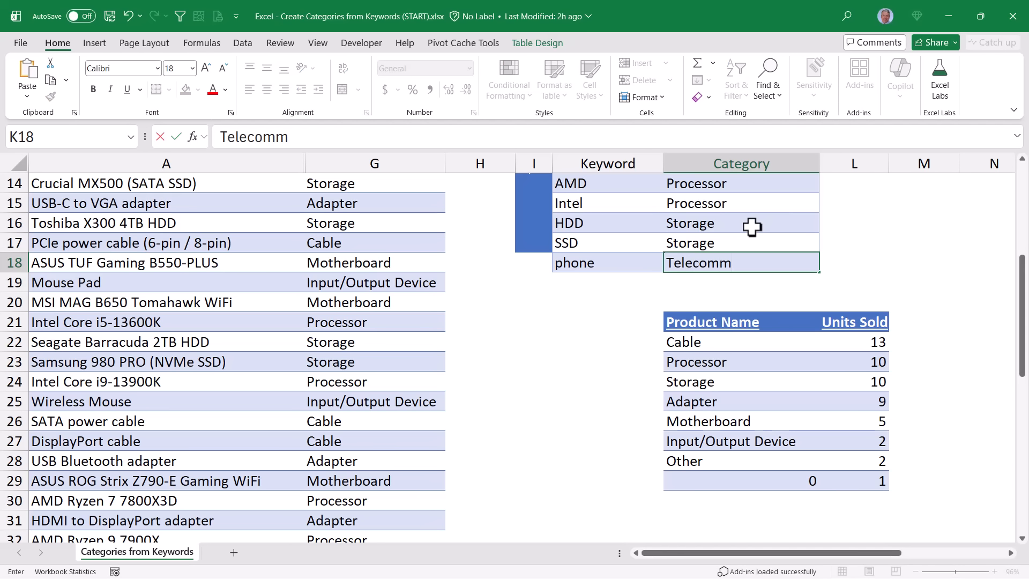
pyautogui.hotkey('ctrl', 'Return')
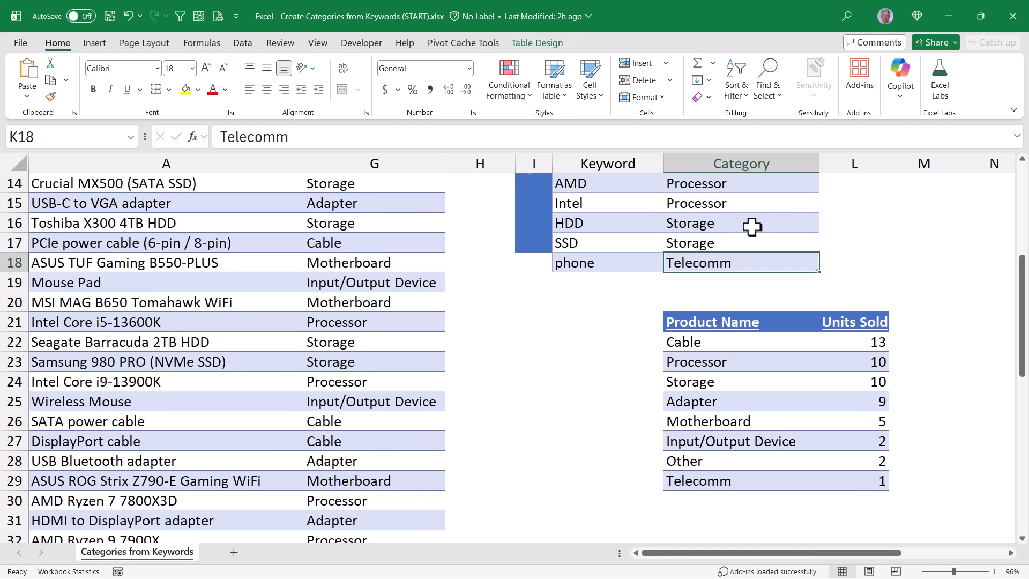